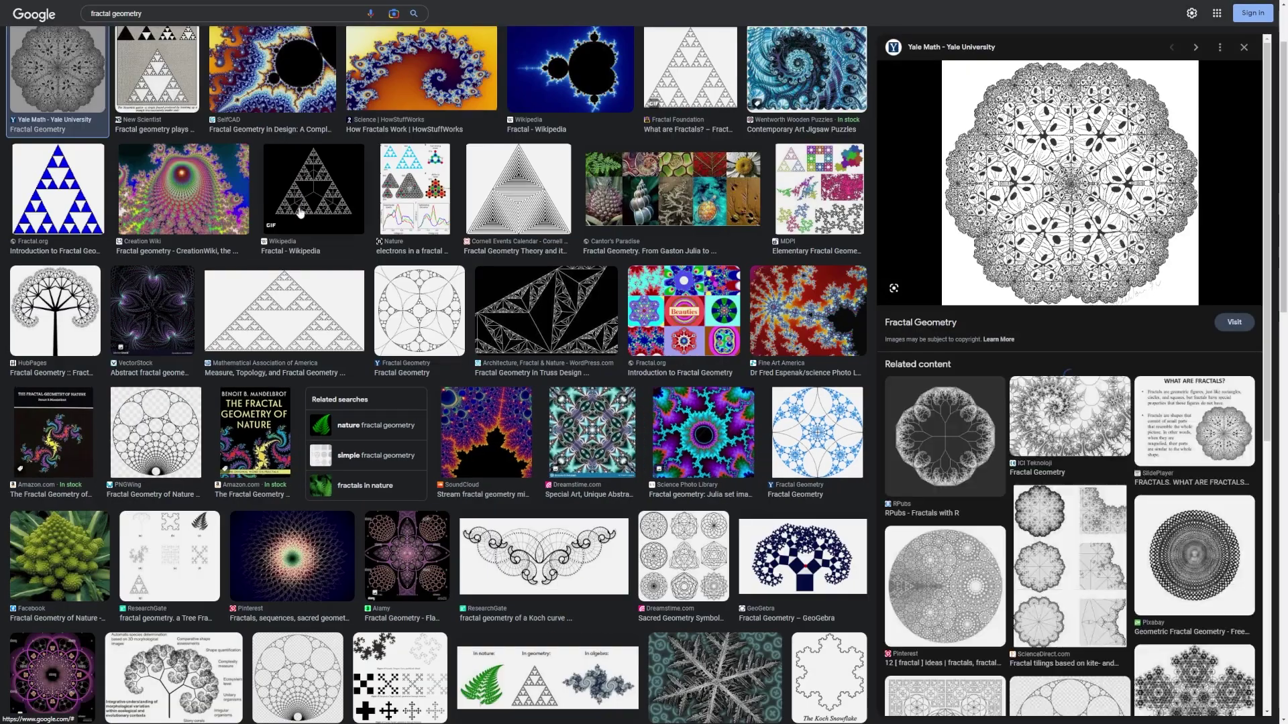
Examine fractal geometry image results, previewing the Sierpinski-style triangles and the blue spiral pattern as references
key("Right")
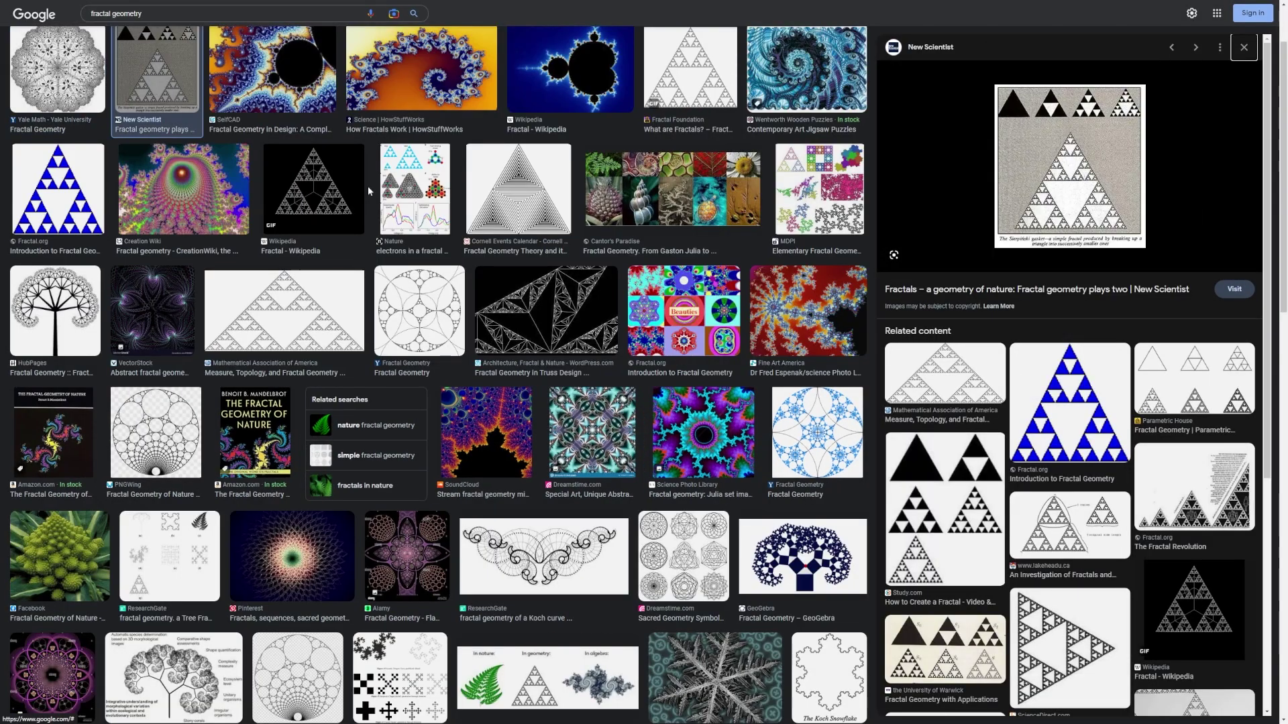
left_click(794, 82)
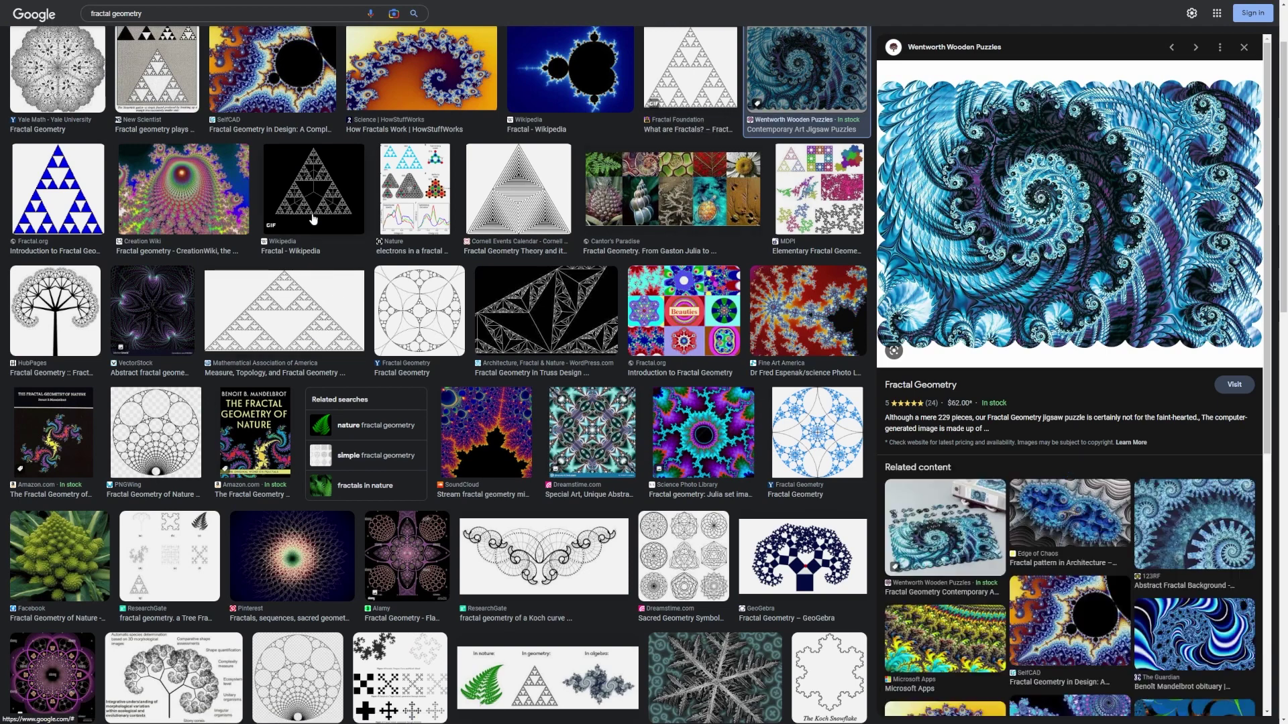
left_click(310, 295)
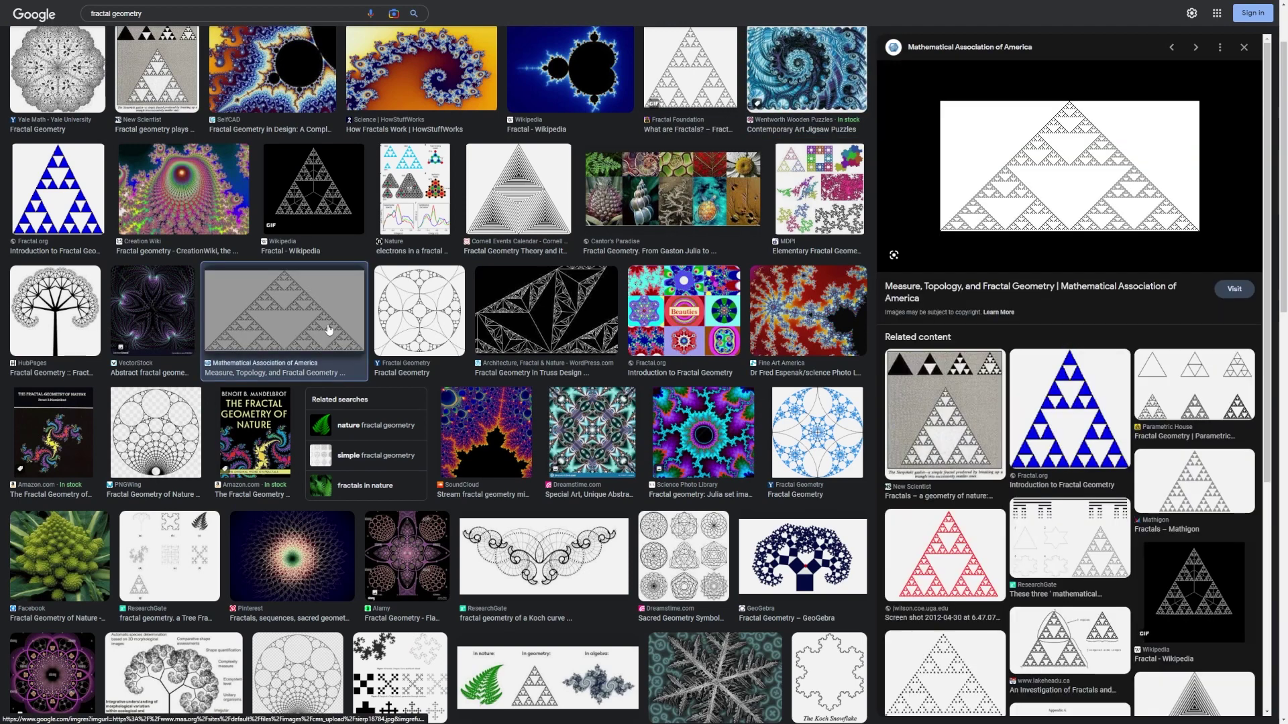
left_click(325, 546)
scroll(365, 483, "down", 2)
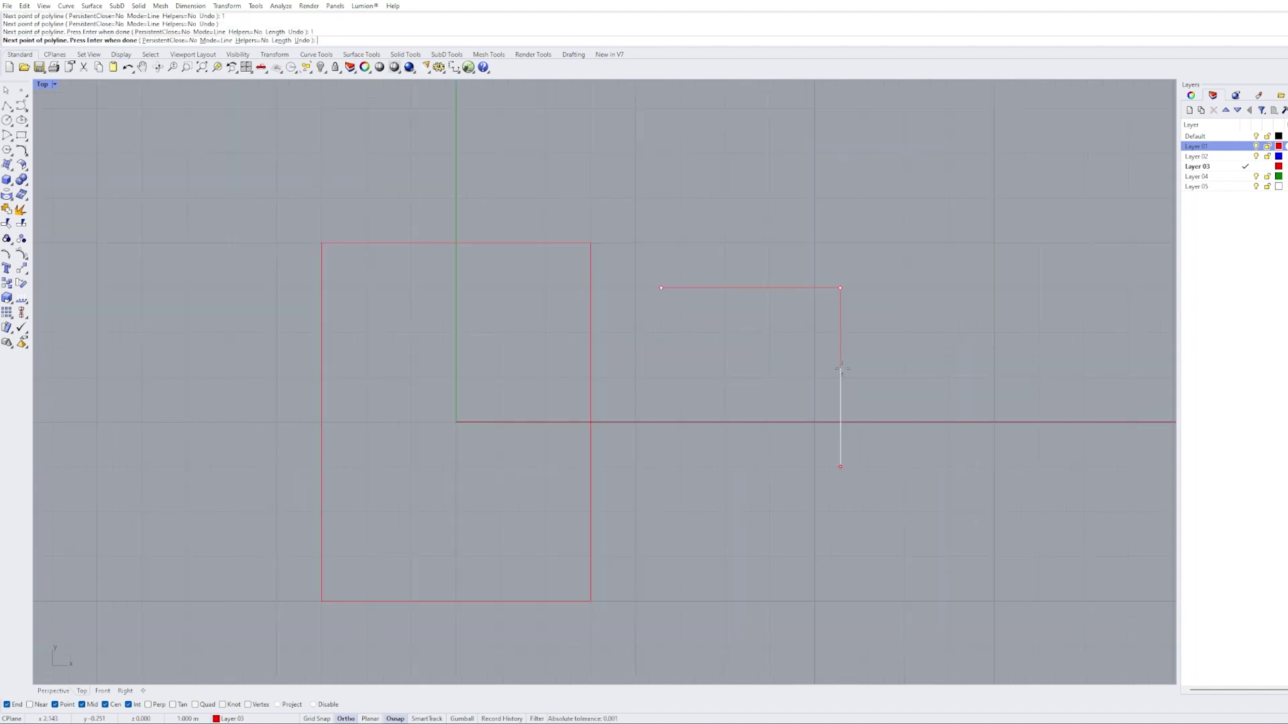
Rotate the 1-unit square 45 degrees about its centre and move its top corner to the midpoint of the rectangle's top edge
key("Return")
left_click(750, 377)
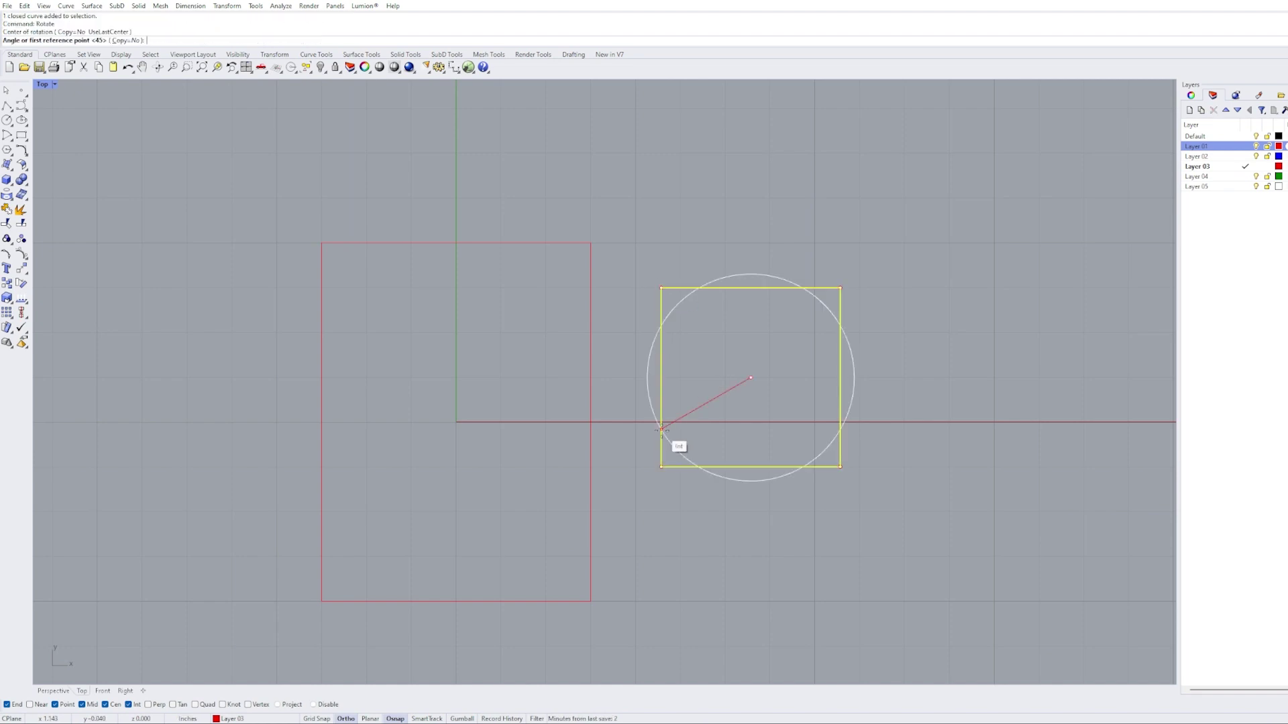
type("45")
key("Return")
left_click(751, 251)
left_click(456, 244)
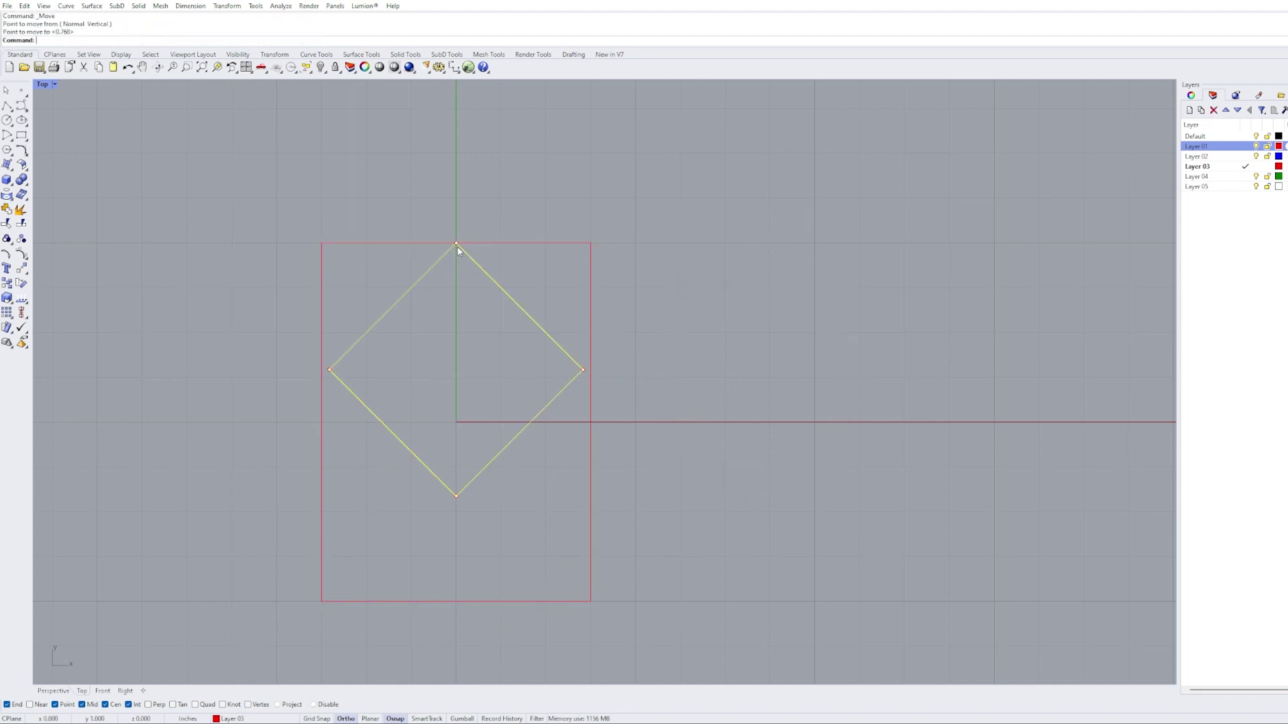
Copy the diamond from its bottom corner to the midpoint of the rectangle's bottom edge
type("copy")
key("Return")
left_click(457, 496)
left_click(457, 602)
key("Return")
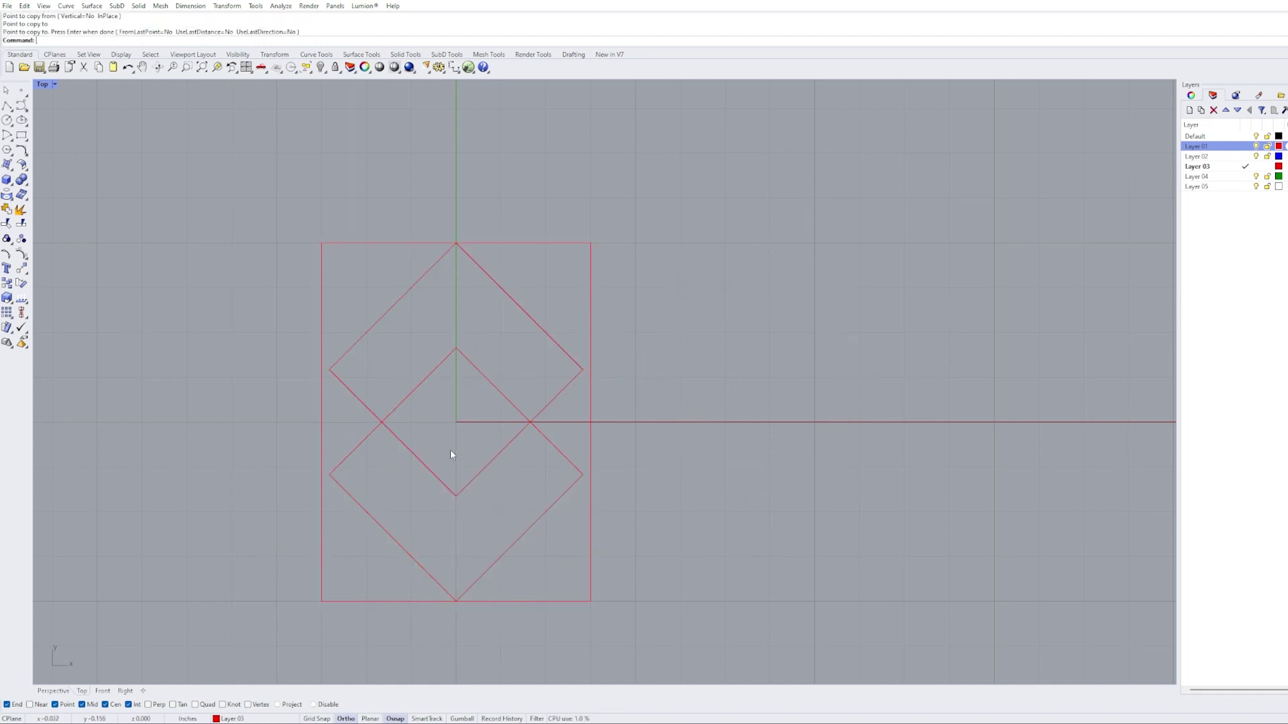
Draw a vertical line from the diamonds' left intersection to the upper diamond's edge and extend it down to the lower diamond
right_click_drag(452, 382, 604, 365)
left_click_drag(604, 365, 485, 444)
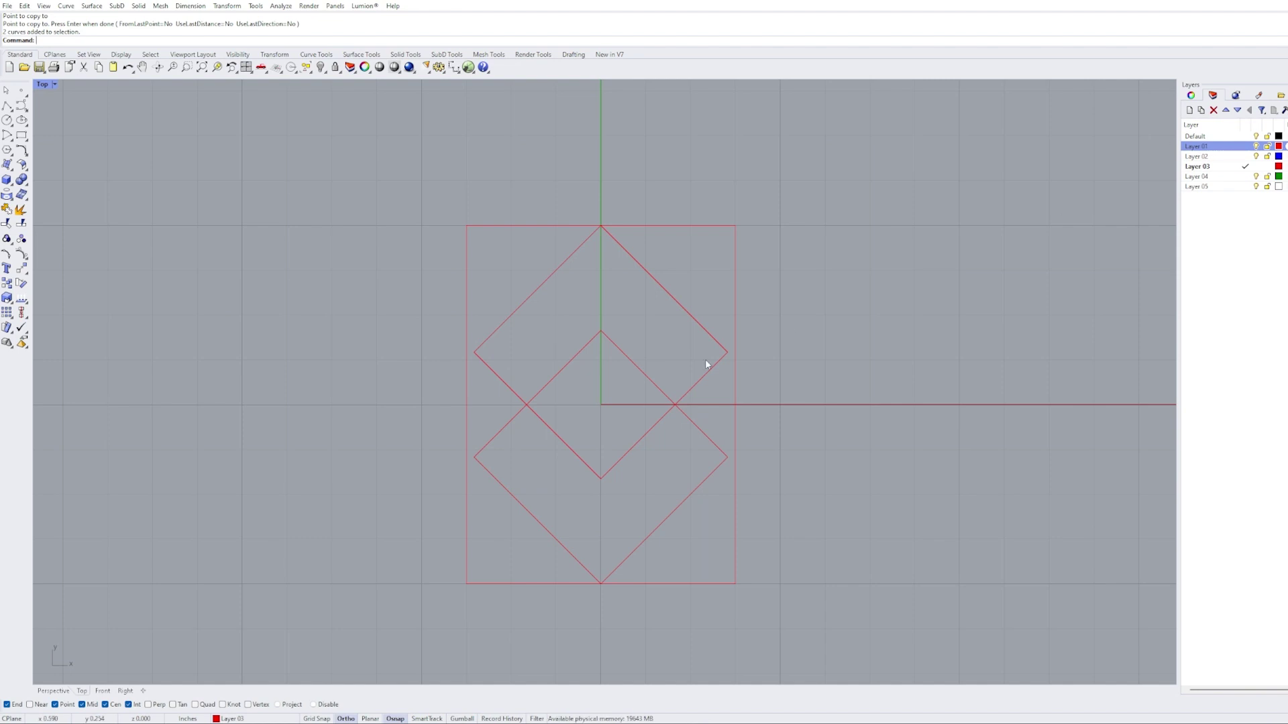
scroll(499, 402, "up", 3)
left_click(527, 405)
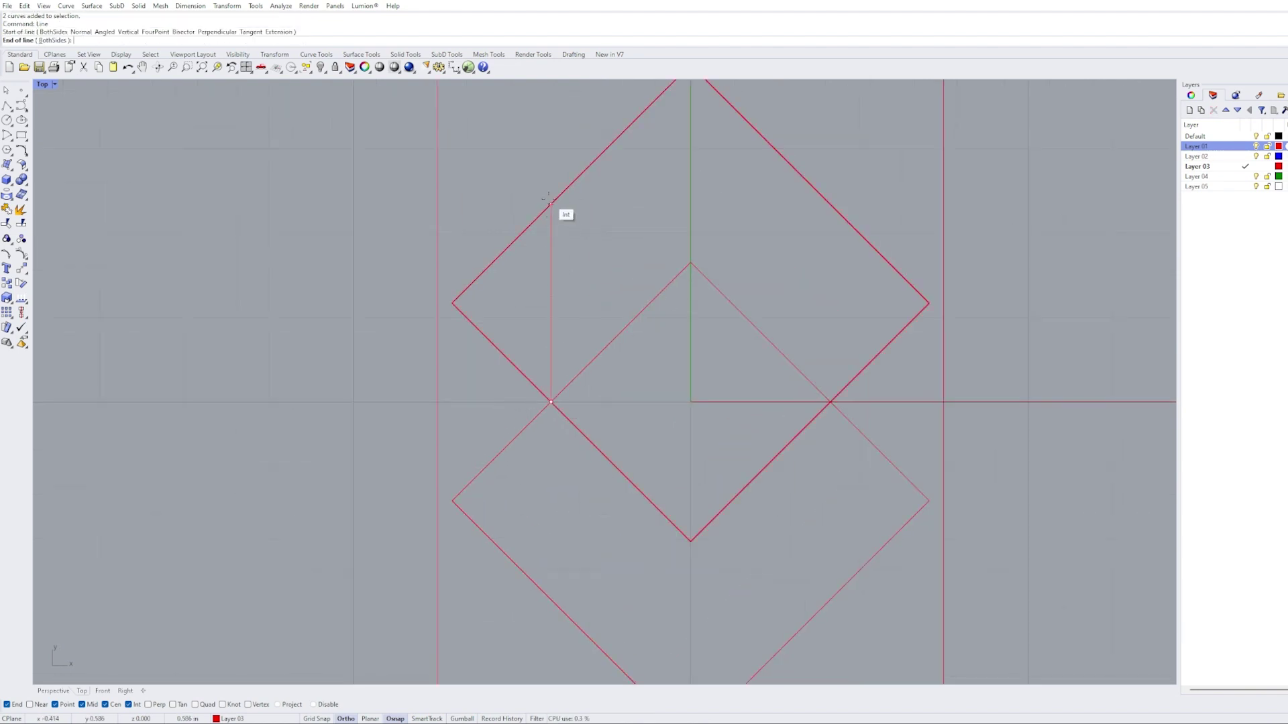
left_click(526, 572)
key("Return")
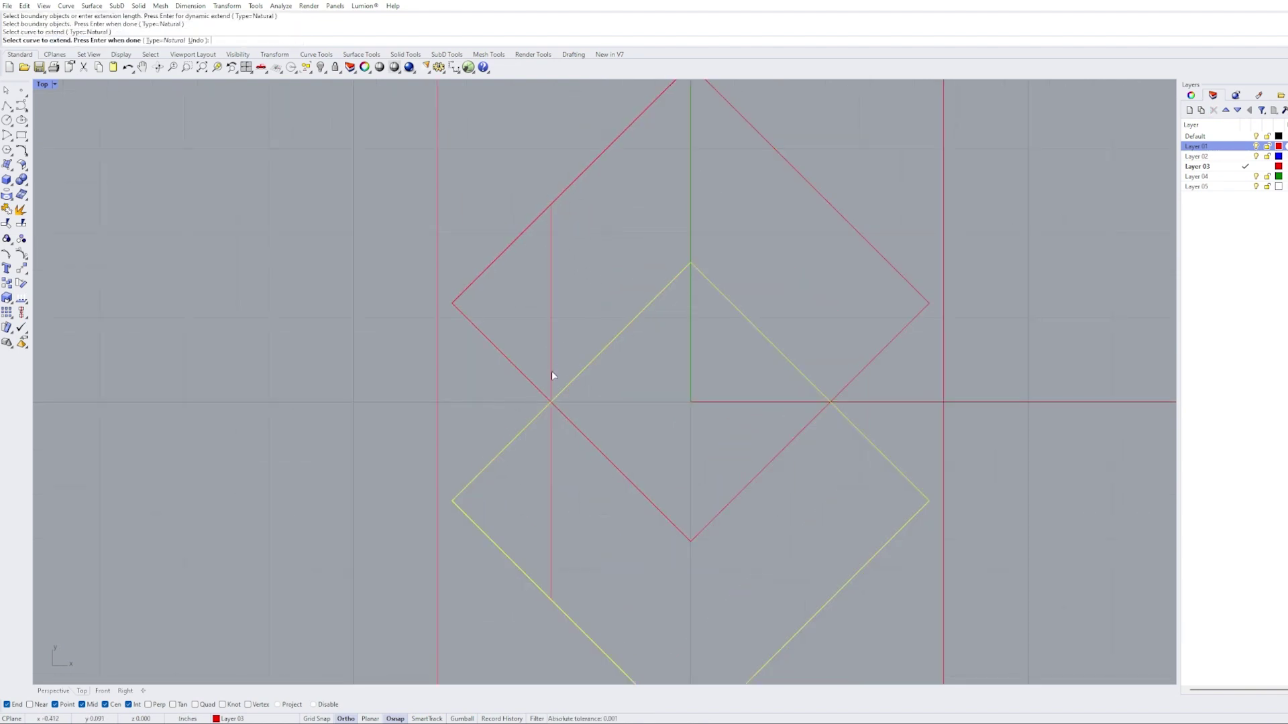
key("Return")
Draw horizontal lines from the left corners of both diamonds to the vertical line
type("line")
key("Return")
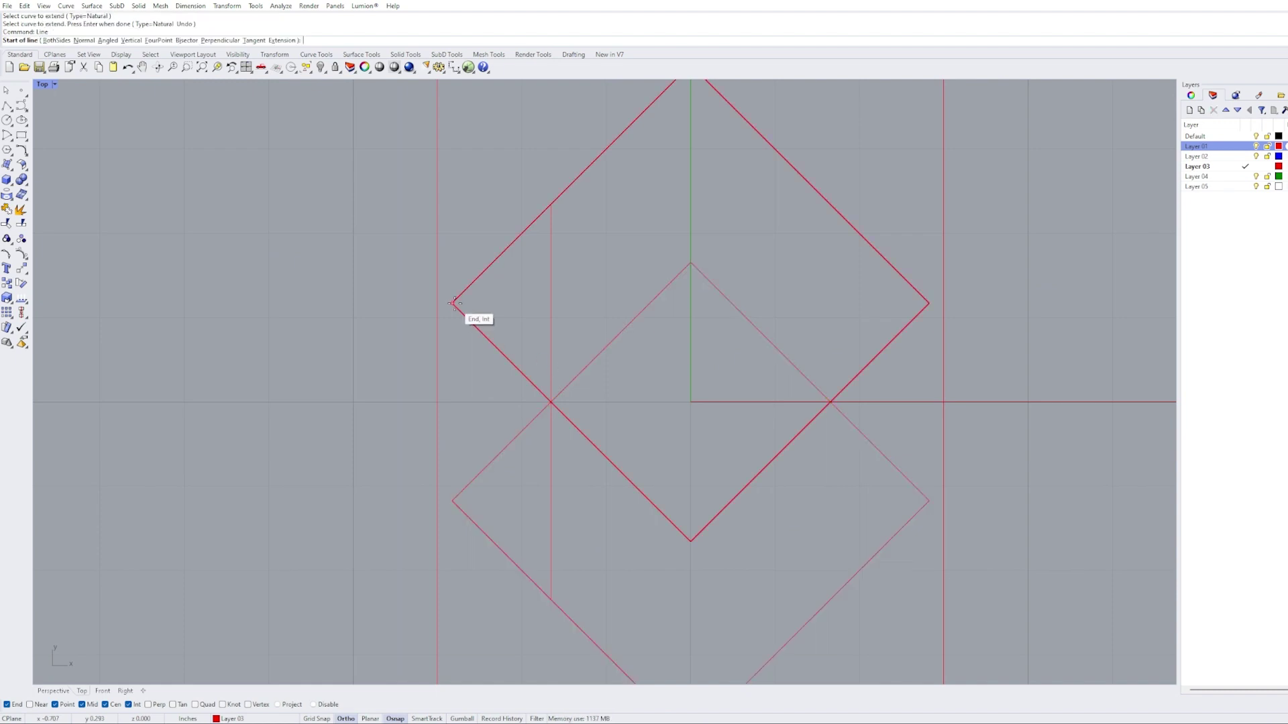
left_click(452, 303)
left_click(550, 303)
key("Return")
left_click(453, 501)
left_click(551, 501)
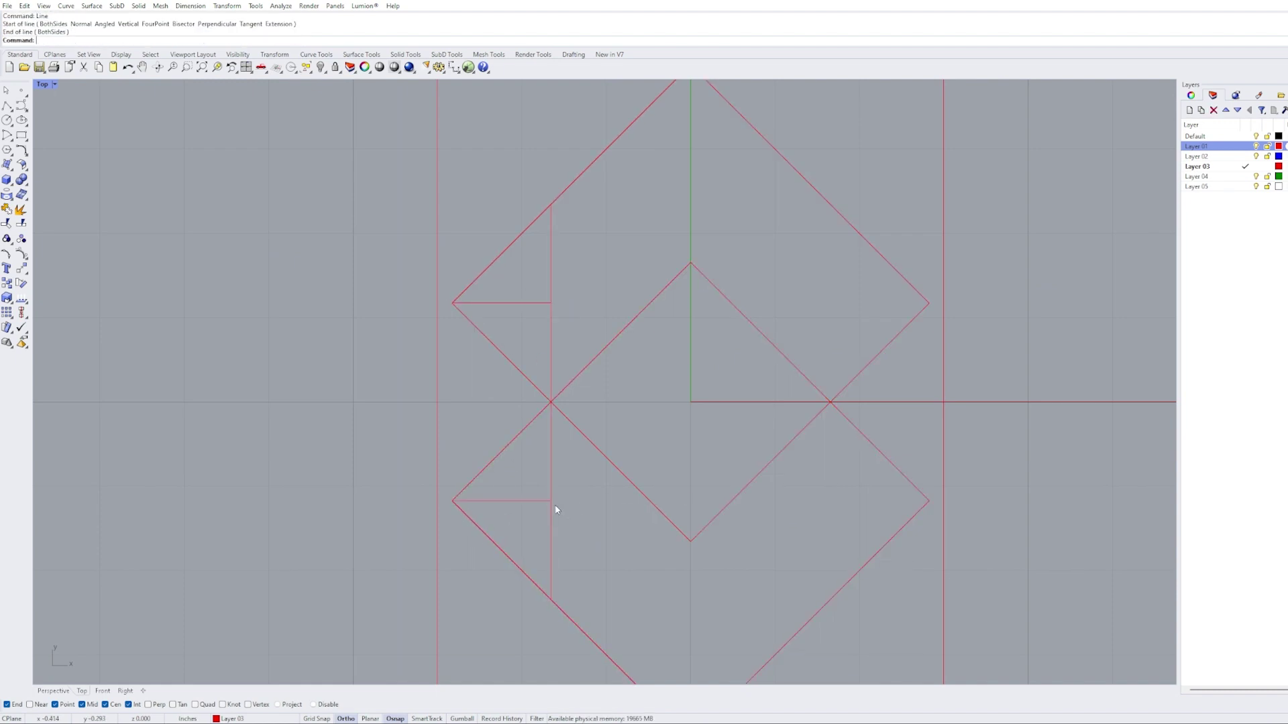
Draw a line from the right end of the lower horizontal line to the upper diamond's bottom corner
key("Return")
left_click(551, 502)
left_click(691, 541)
right_click_drag(691, 541, 705, 375)
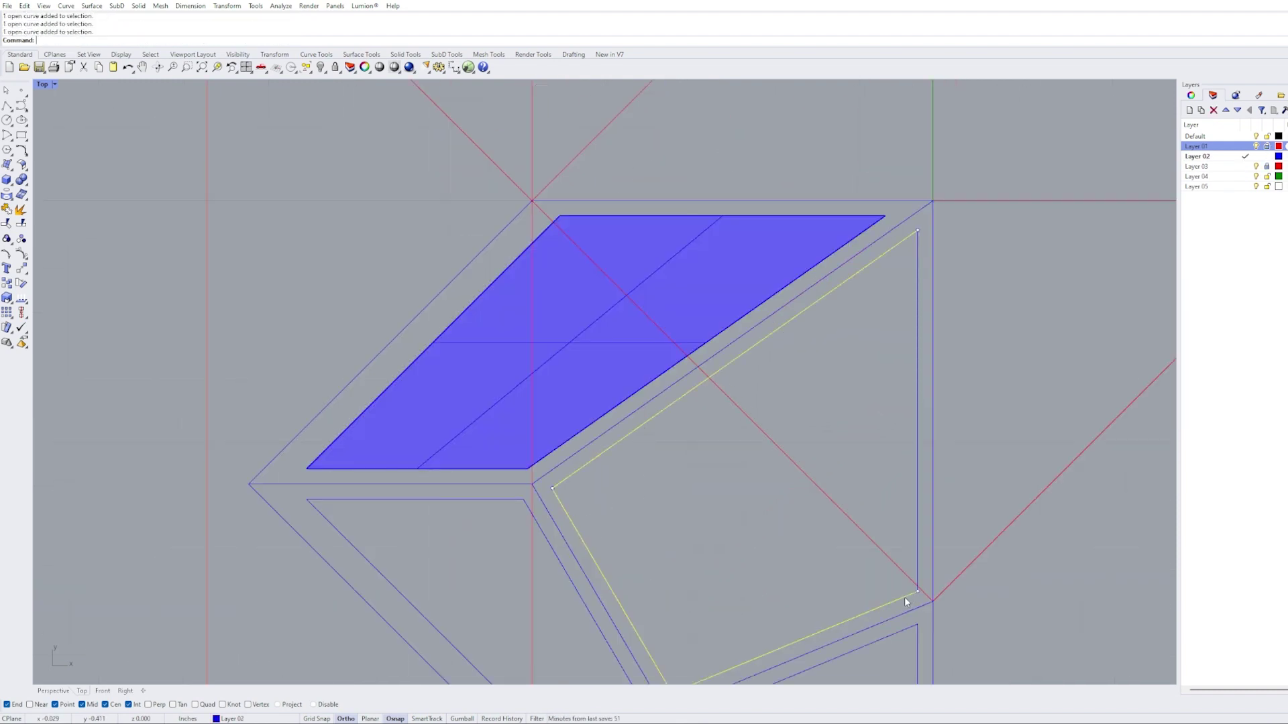
Create a surface from the selected inset outline of the quadrilateral beside the first filled panel
key("Return")
left_click(864, 455)
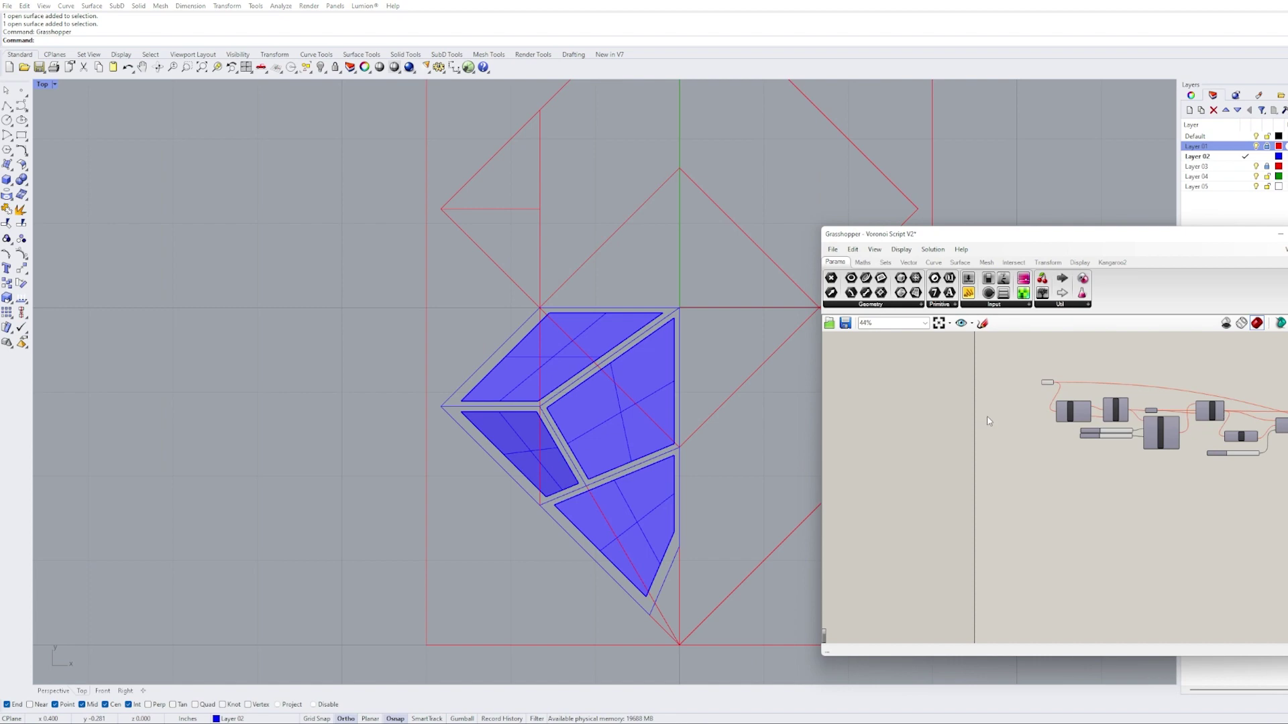
Set one surface as the input of the Surface parameter at the start of the Grasshopper Voronoi script
scroll(1046, 385, "up", 5)
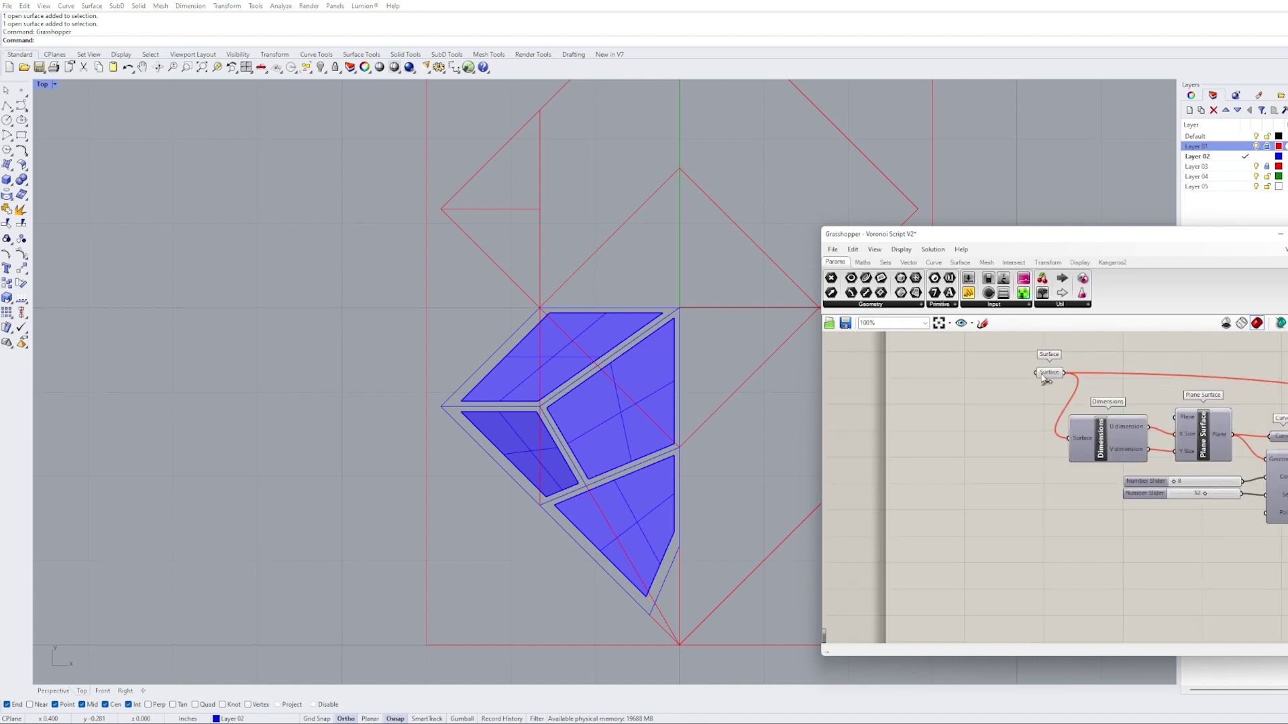
right_click(1024, 397)
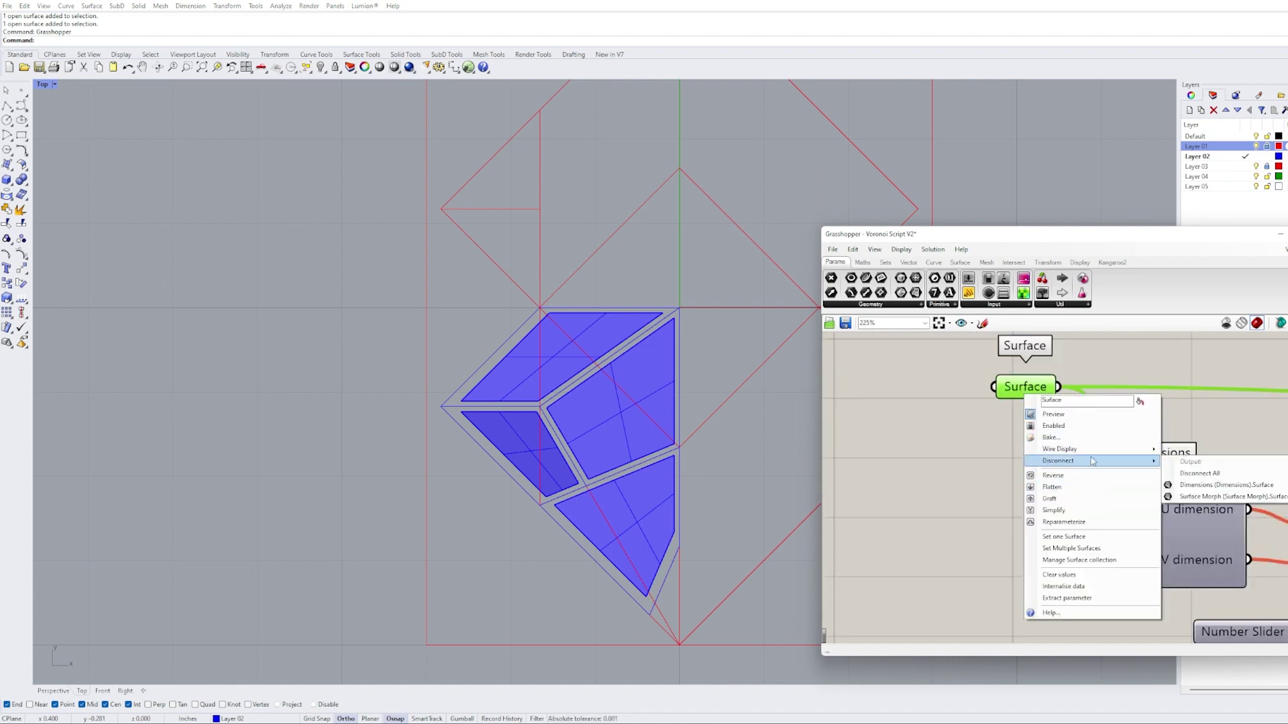
left_click(1062, 543)
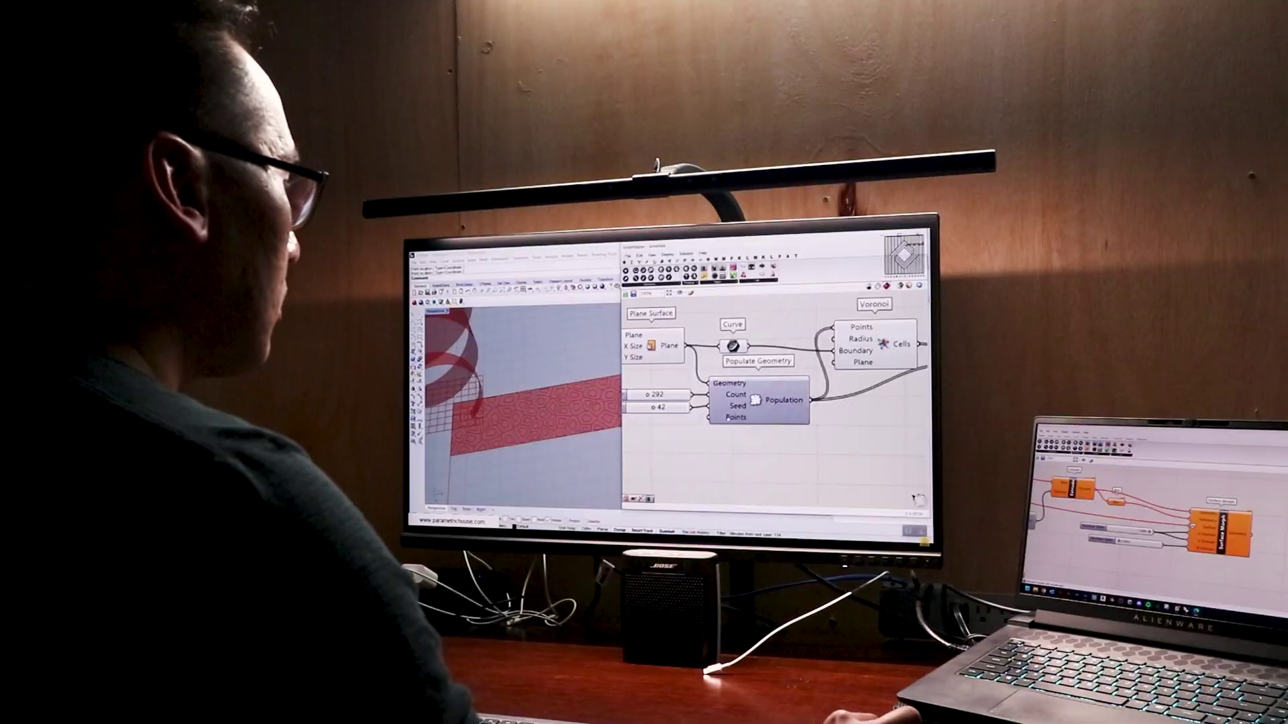
scroll(783, 405, "down", 3)
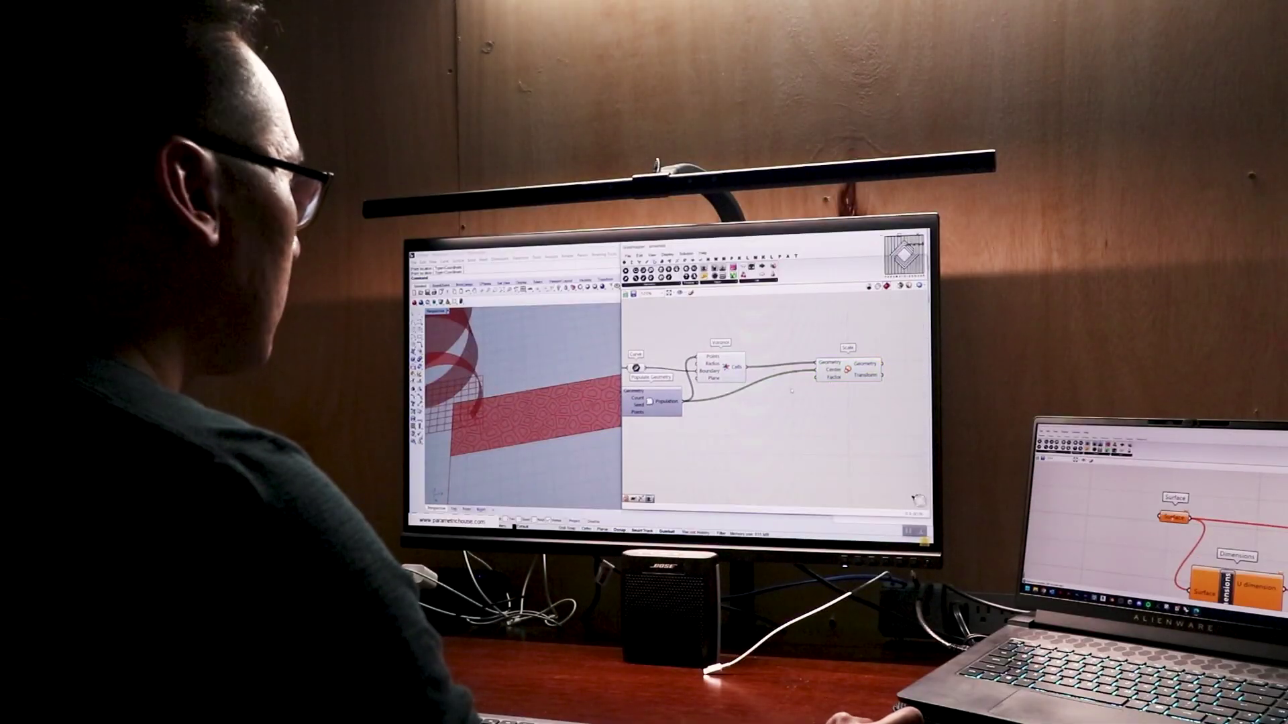
double_click(785, 393)
type("area")
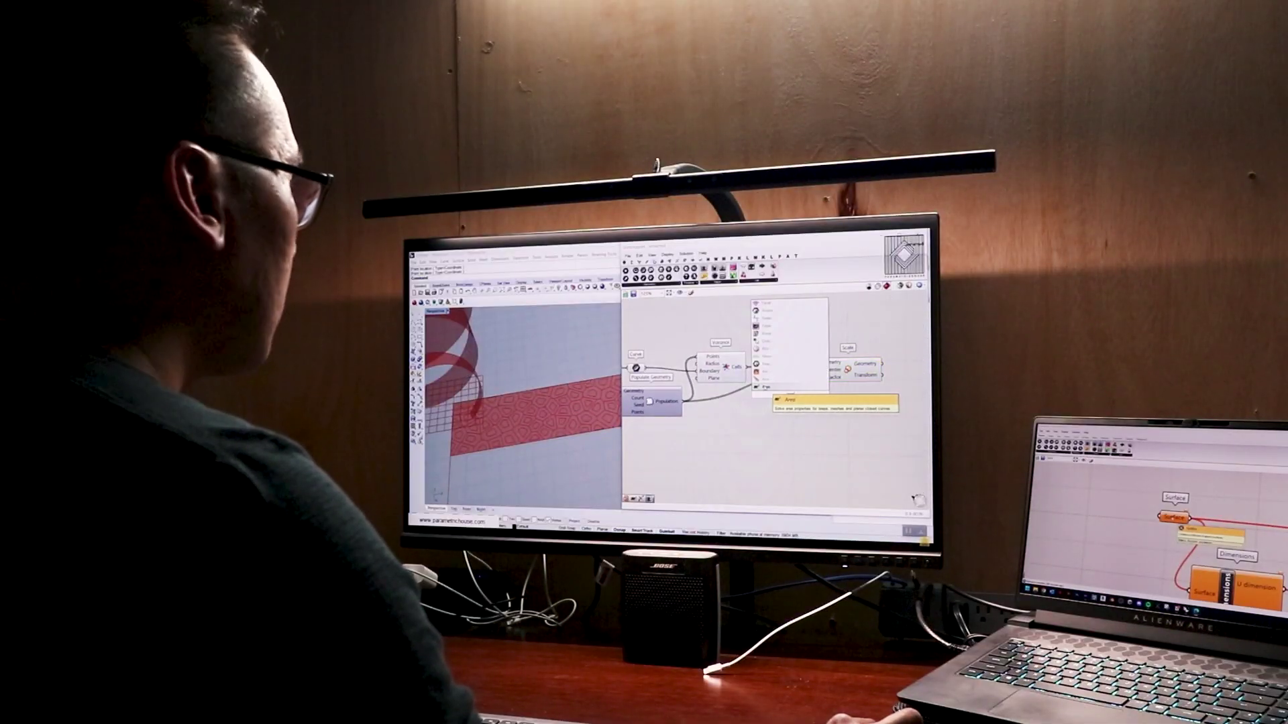
key("Return")
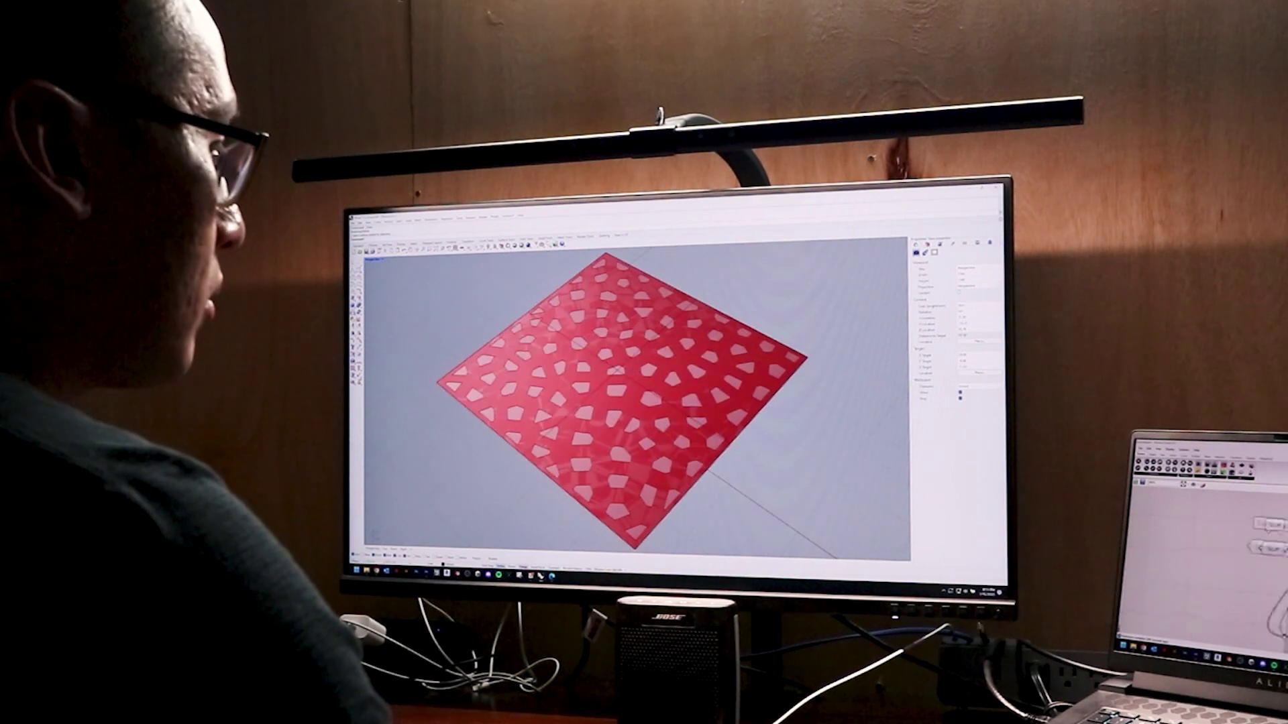
scroll(1214, 530, "up", 3)
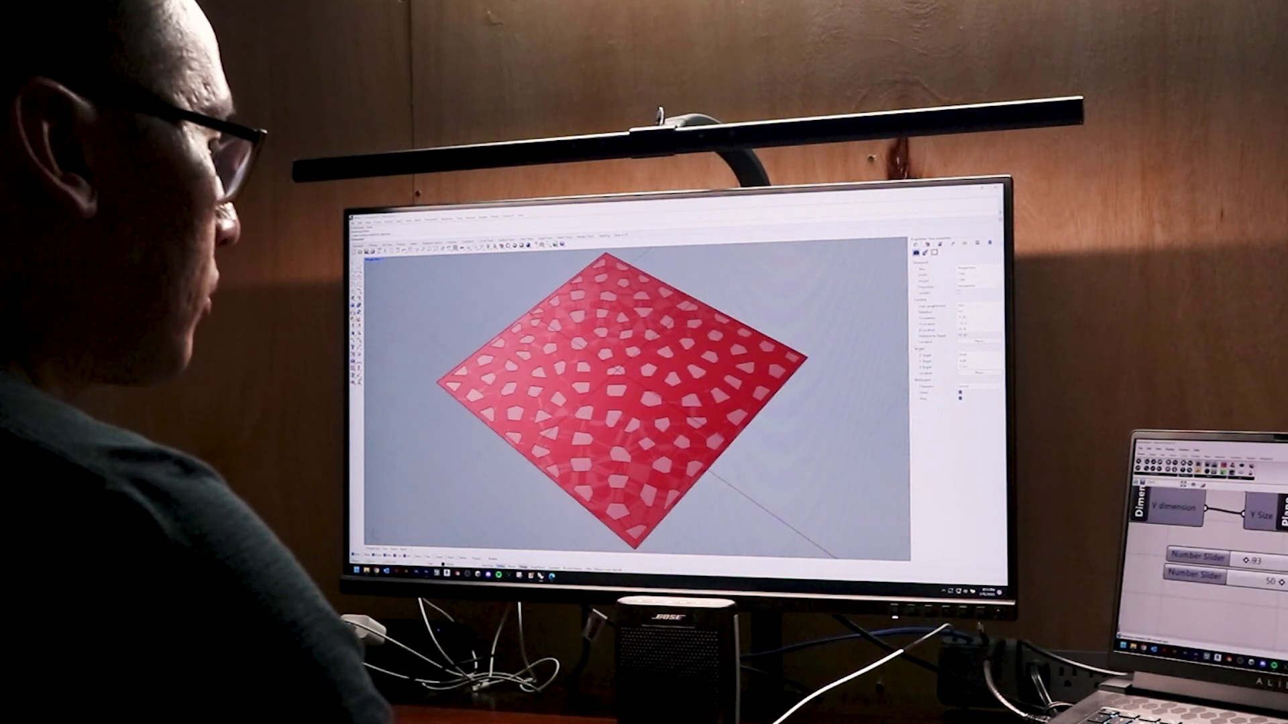
left_click_drag(1252, 561, 1263, 561)
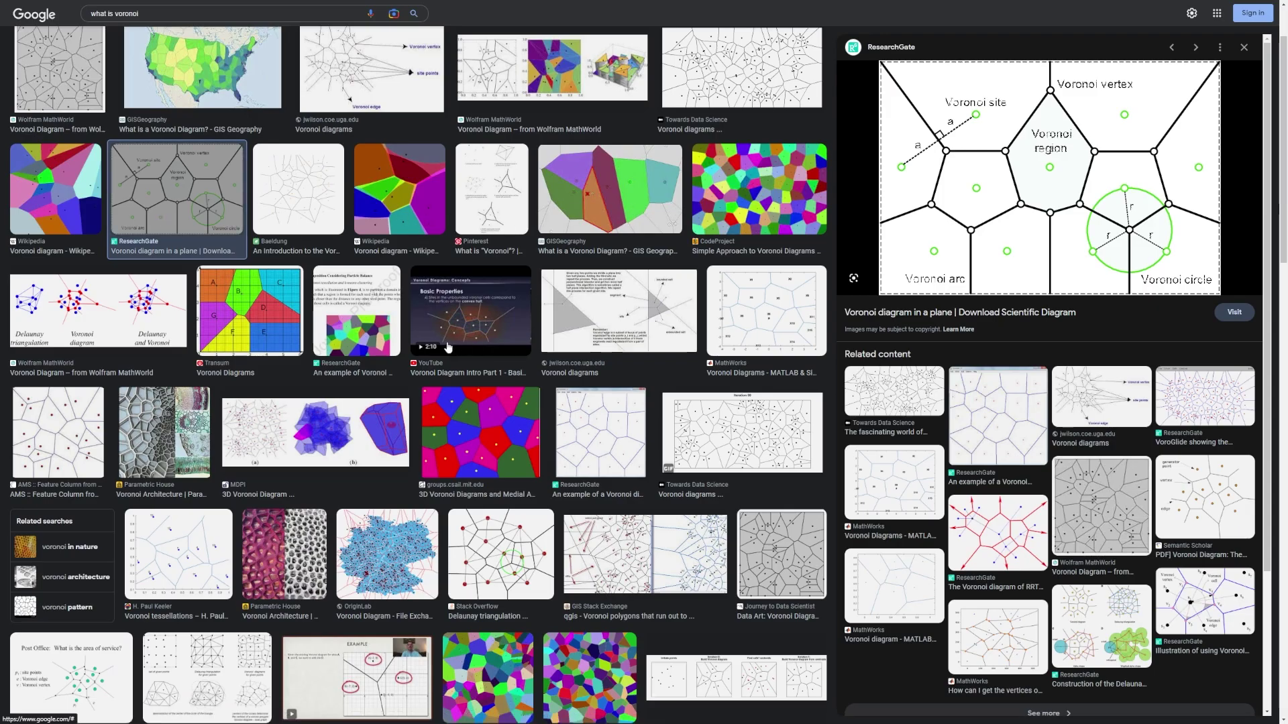
Examine reference images of Voronoi diagrams and of the Beijing aquatic center's interior and cellular facade
left_click(115, 319)
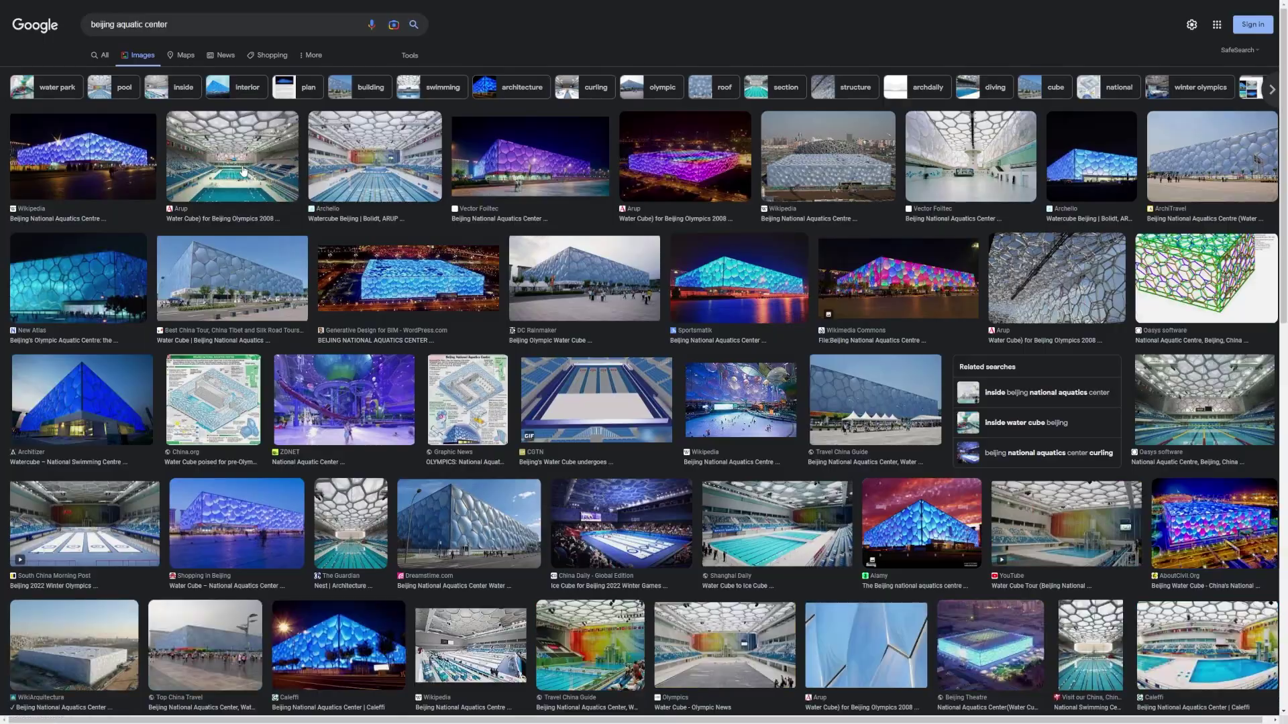
left_click(243, 171)
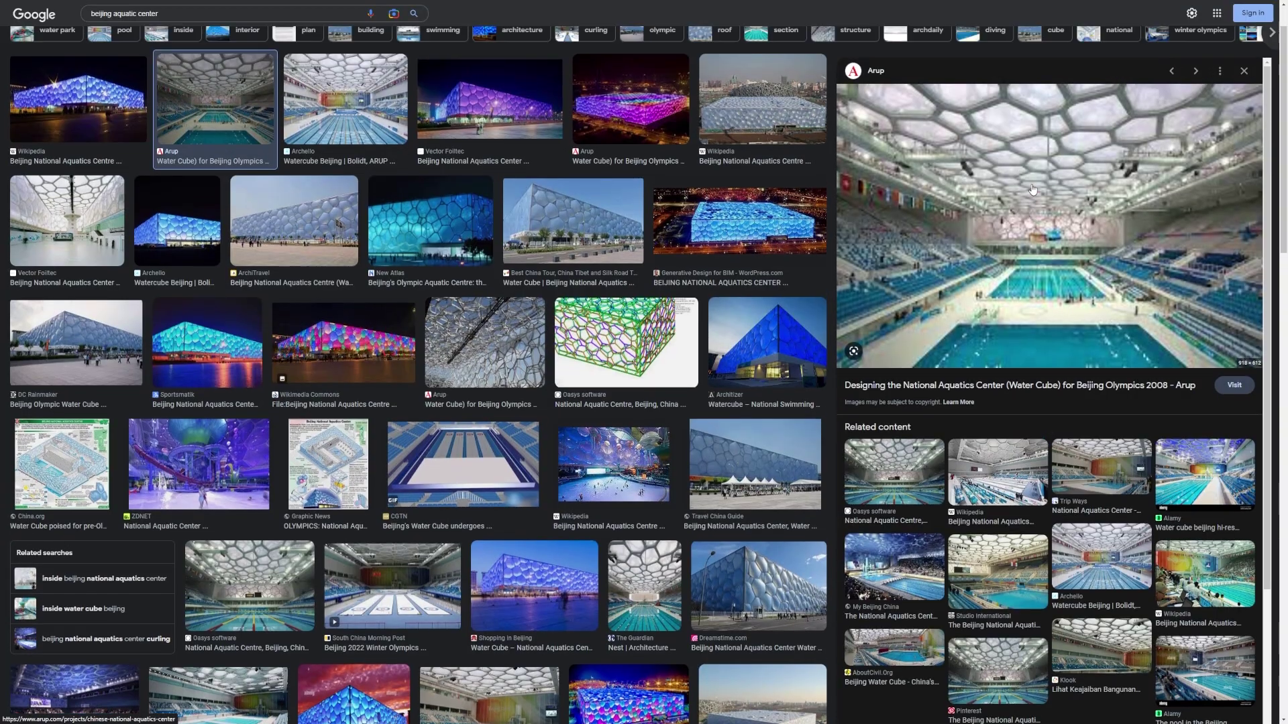
left_click(418, 213)
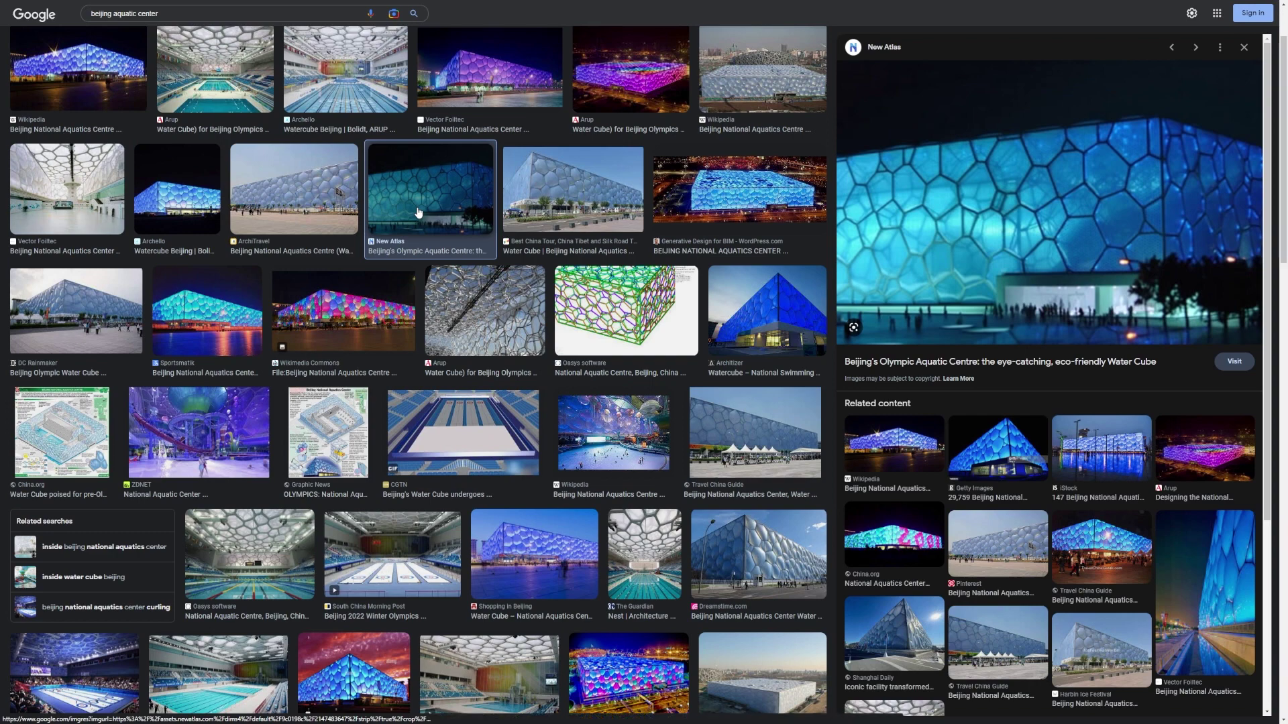
left_click(287, 195)
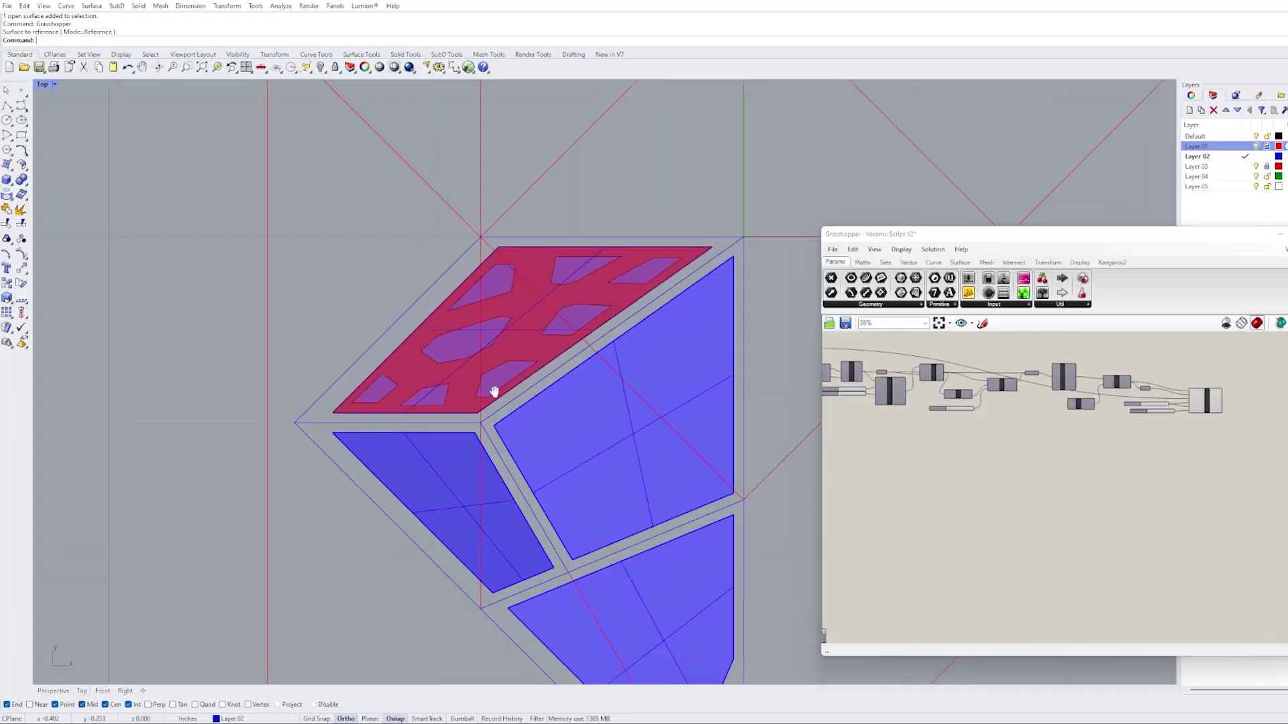
Show the model in perspective and set the Surface Morph W domain slider to 1/16 to fix the panel thickness
double_click(42, 84)
double_click(621, 83)
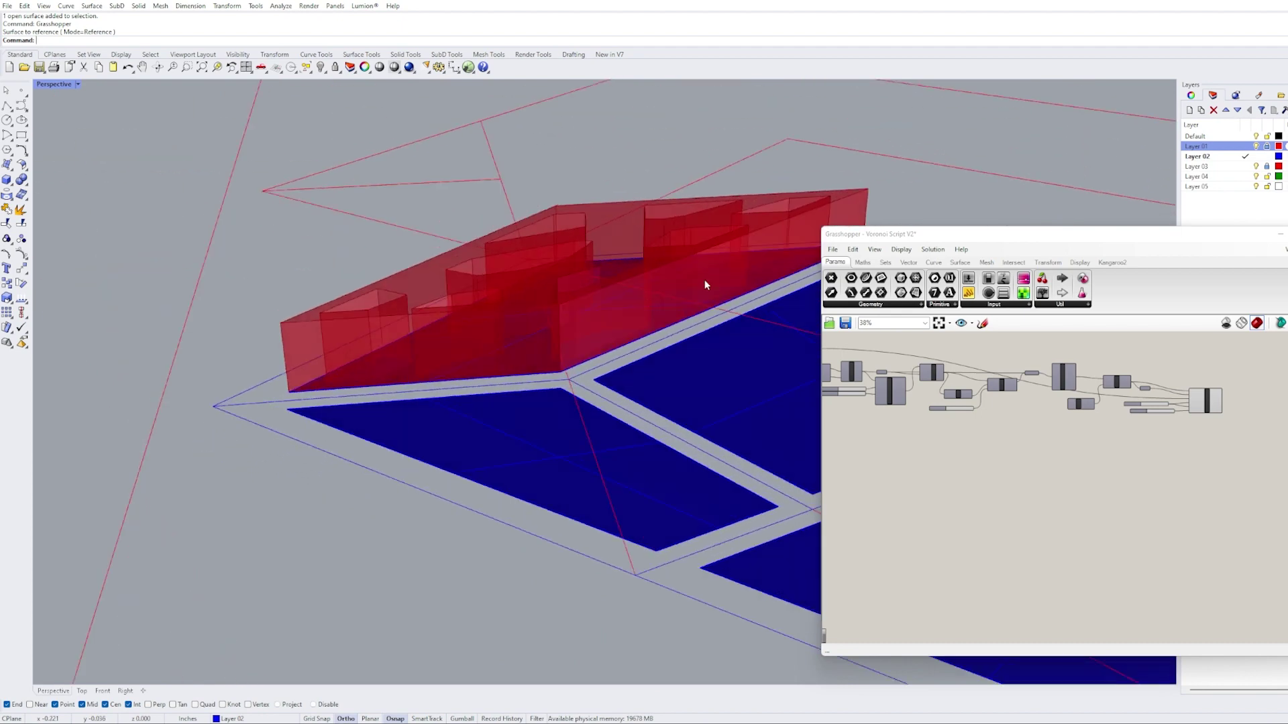
right_click_drag(697, 336, 606, 325)
scroll(1157, 399, "up", 8)
mouse_move(1117, 469)
left_mouse_down()
mouse_move(1092, 470)
mouse_move(1124, 469)
left_mouse_up()
double_click(1125, 468)
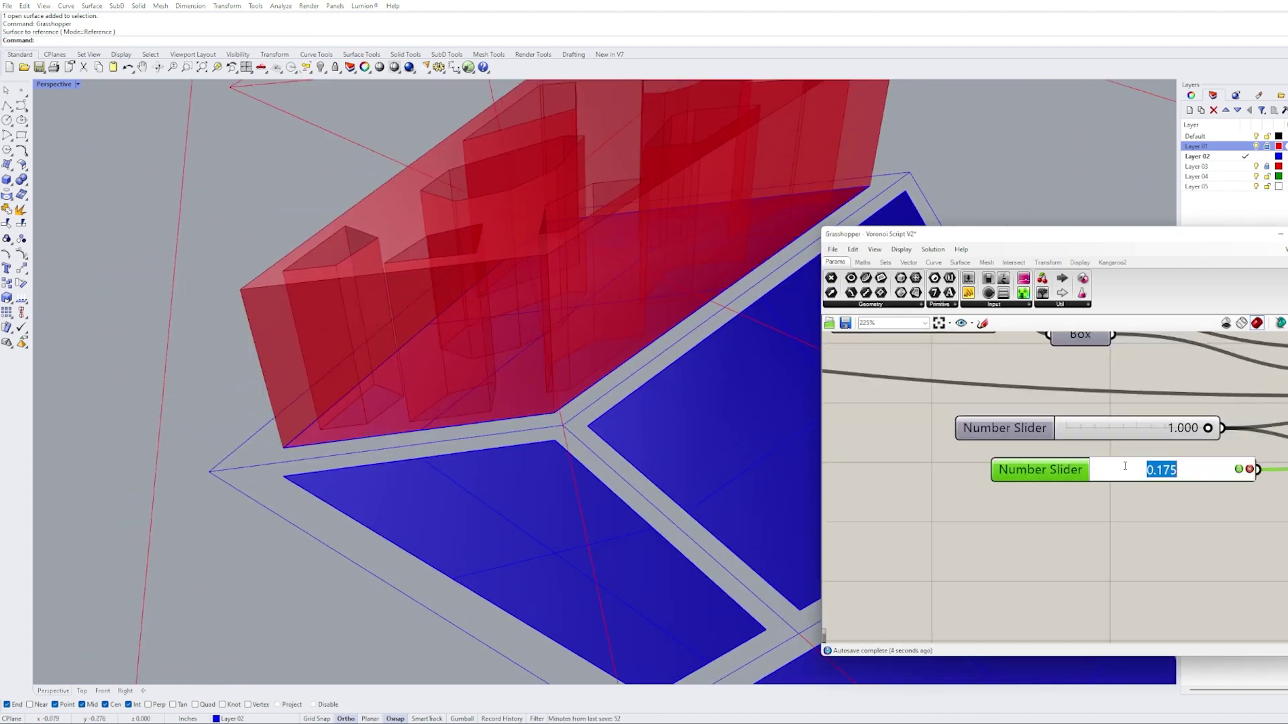
type("1/16")
key("Return")
Try different point counts for the panel's Voronoi pattern, then set the count slider to 8
scroll(1176, 549, "down", 5)
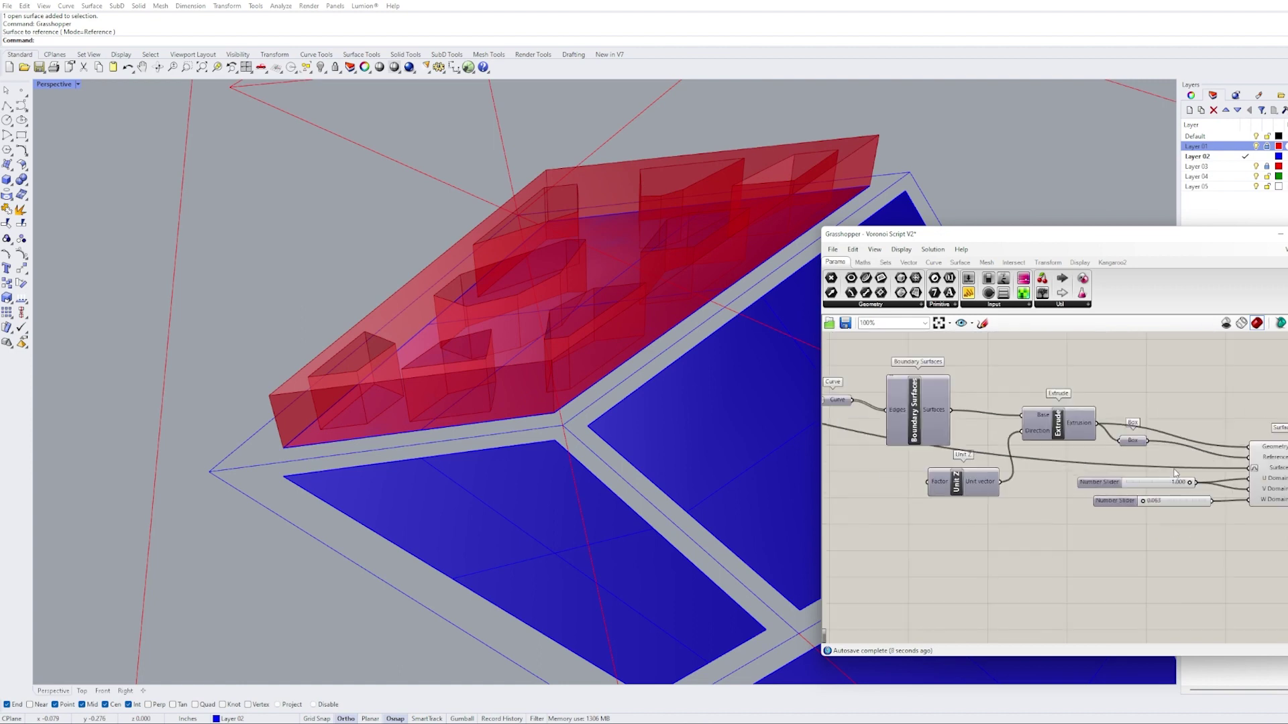
scroll(1127, 508, "up", 1)
right_click_drag(1127, 508, 1118, 496)
scroll(1119, 497, "up", 4)
right_click_drag(644, 403, 636, 299)
left_click_drag(1040, 468, 1085, 466)
double_click(1085, 466)
type("8")
key("Return")
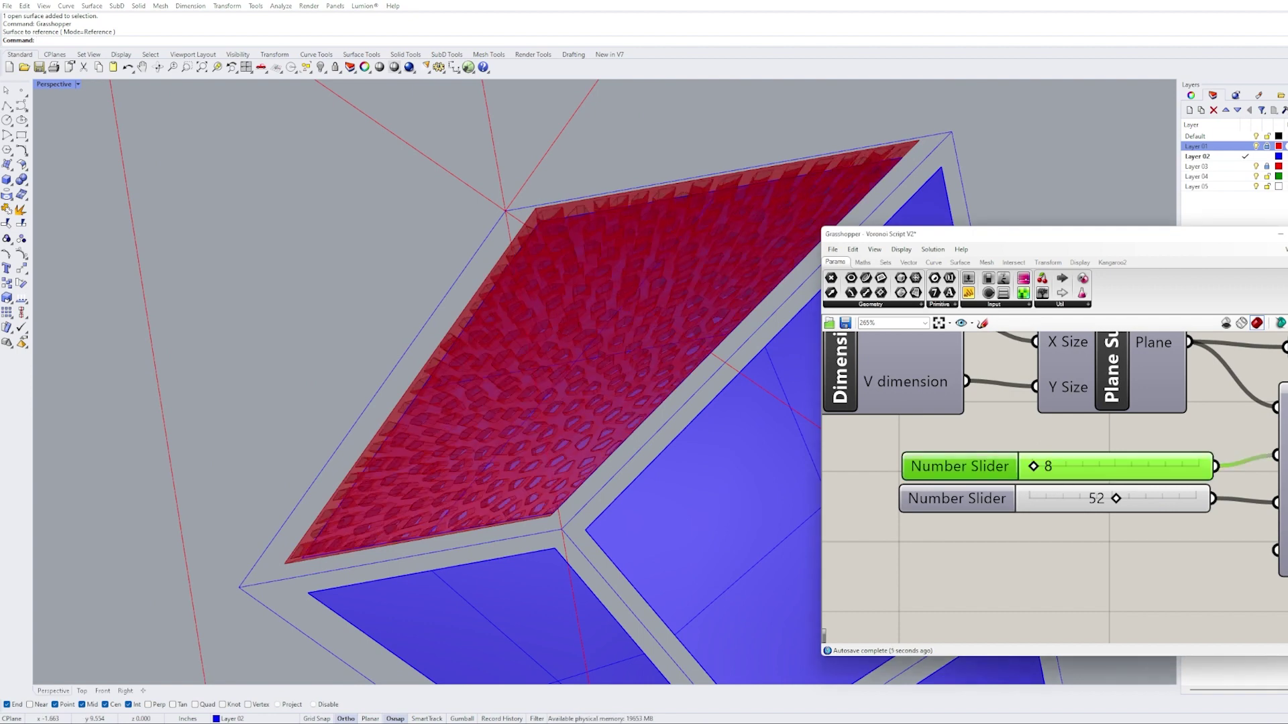
Try a Voronoi point count of 20, then set the count slider to 25
double_click(1098, 468)
type("20")
key("Return")
double_click(1098, 467)
type("25")
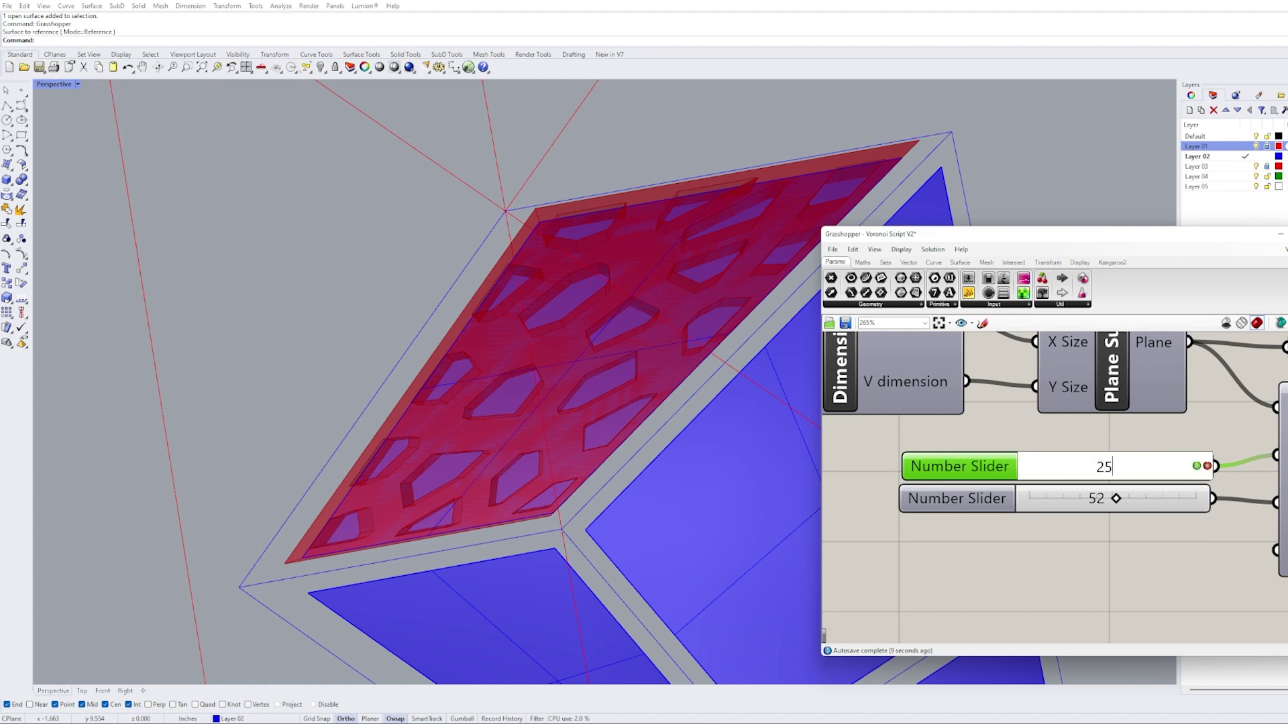
key("Return")
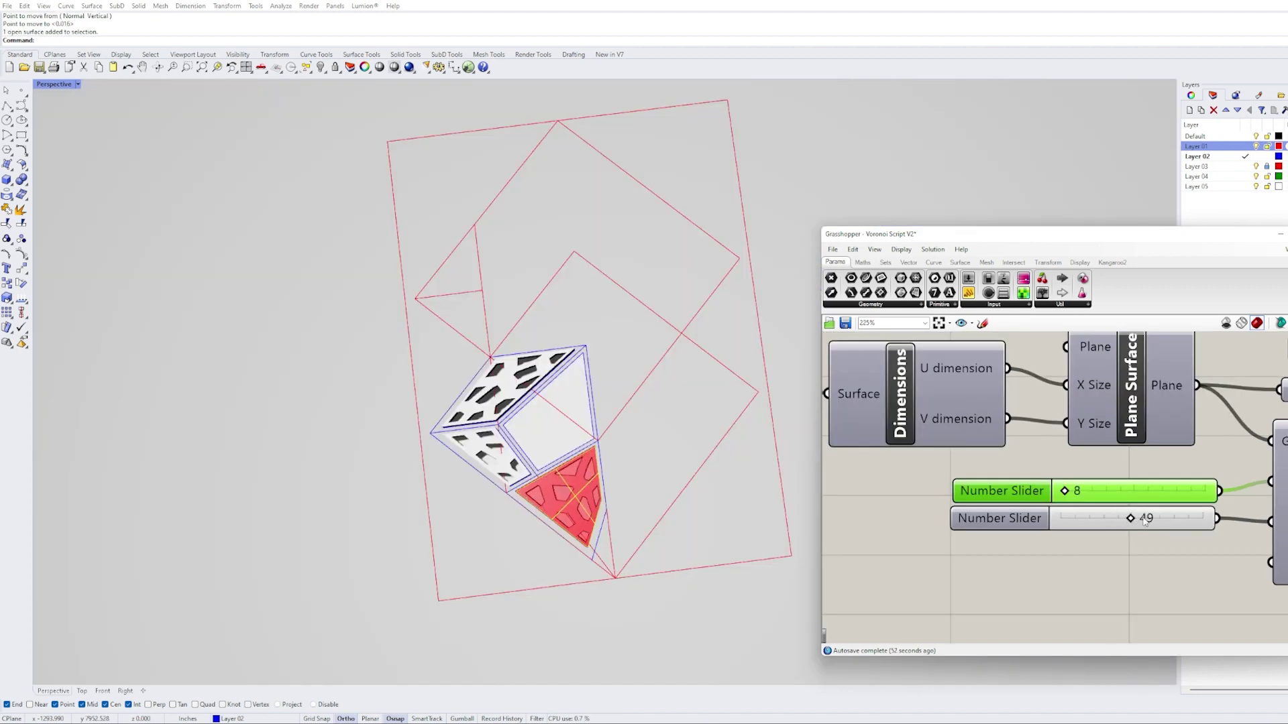
Set the Populate Geometry seed slider to 5 to vary the lower panel's Voronoi pattern
double_click(1145, 522)
type("6")
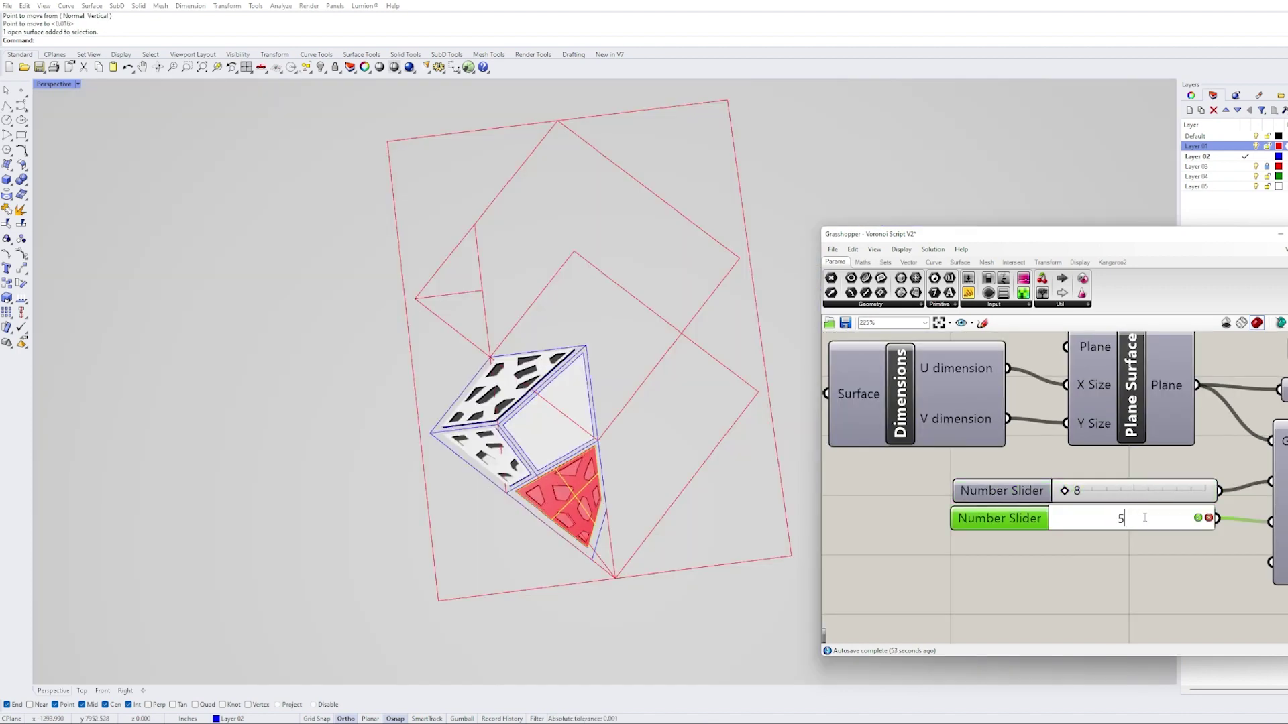
key("Return")
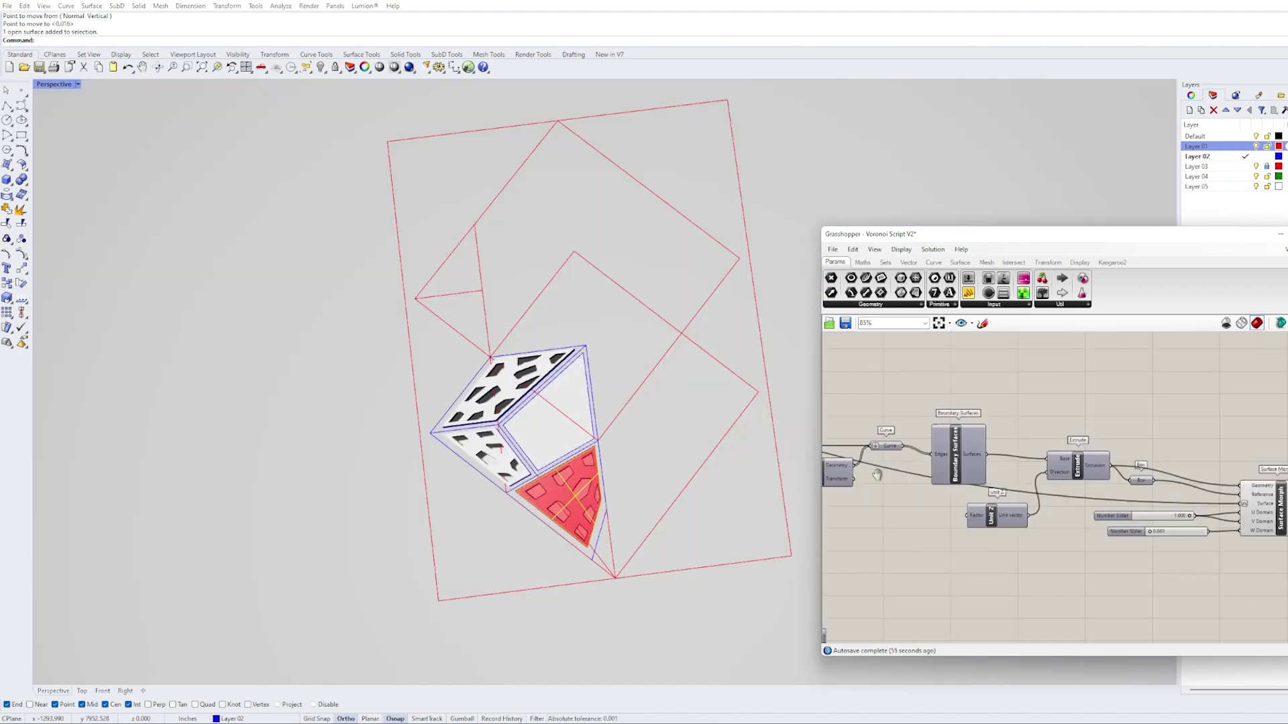
Bake the lower panel's Surface Morph geometry onto Layer 02 as a group
left_click(1259, 509)
right_click(1261, 510)
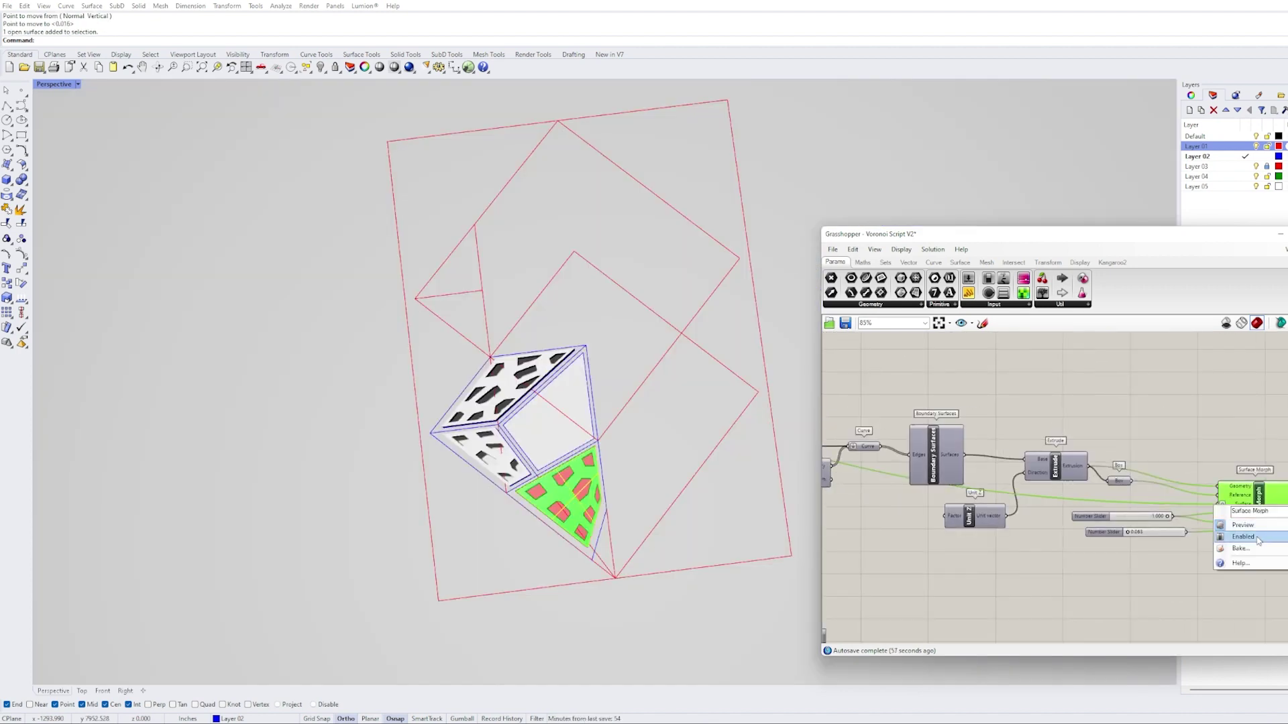
left_click(1237, 525)
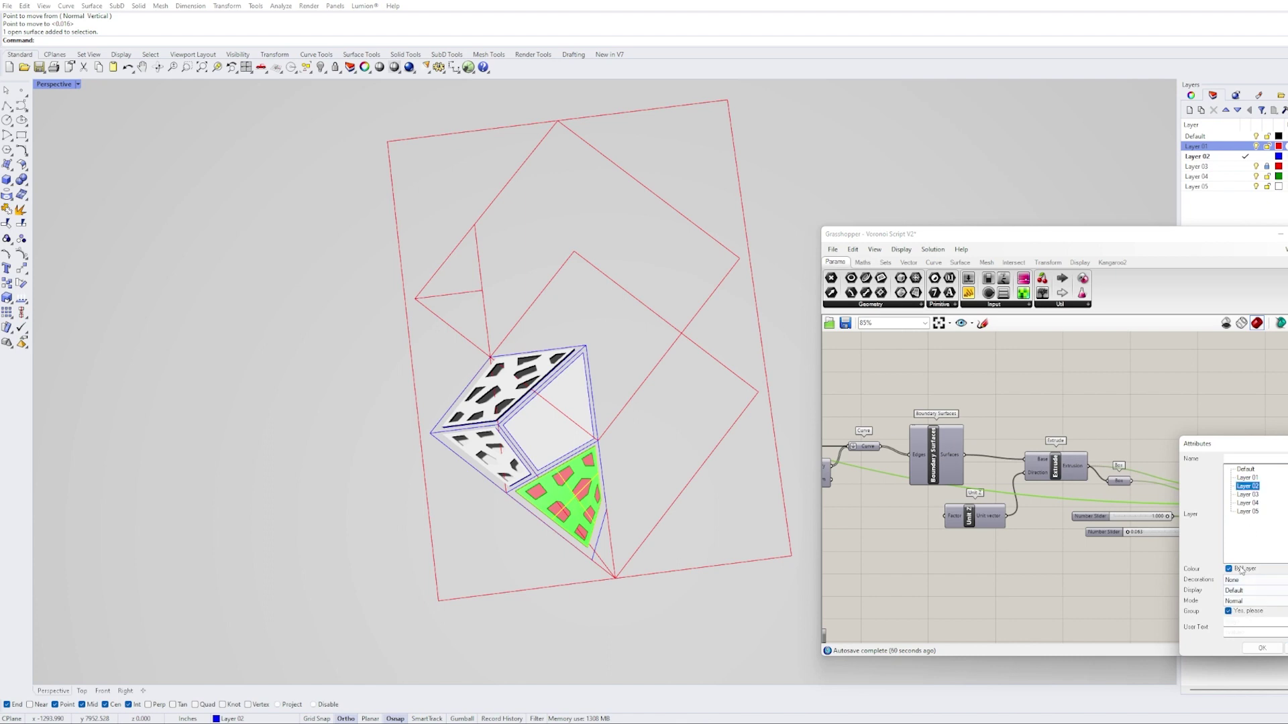
left_click(1262, 648)
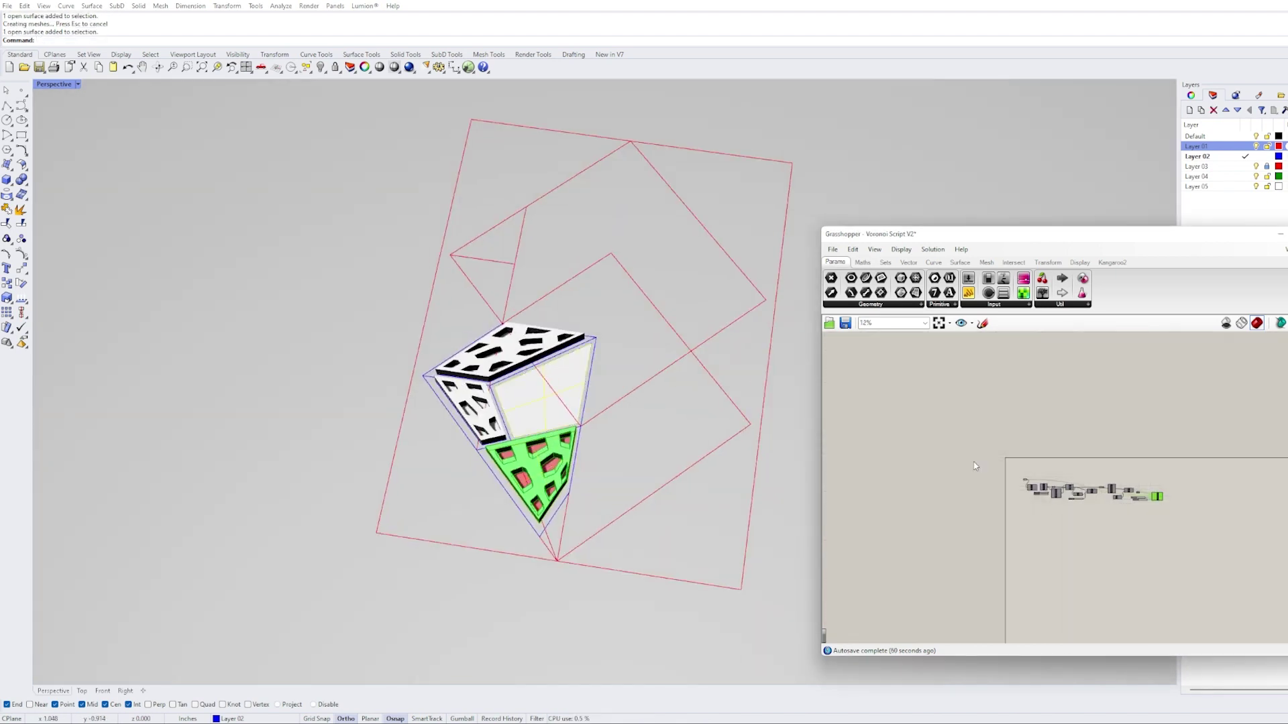
Assign the central four-sided panel as the script's input surface and set the Voronoi point count slider to 12
right_click(1028, 448)
left_click(1074, 587)
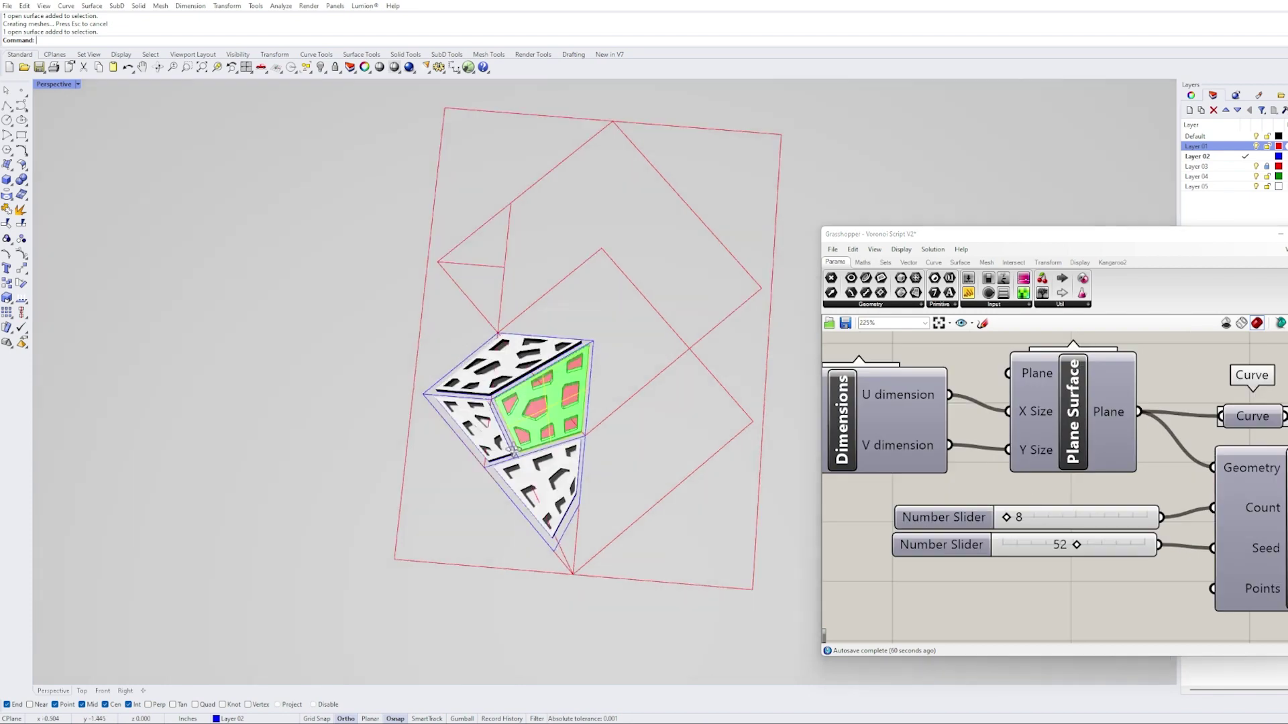
scroll(513, 448, "up", 3)
left_click_drag(1006, 517, 1008, 517)
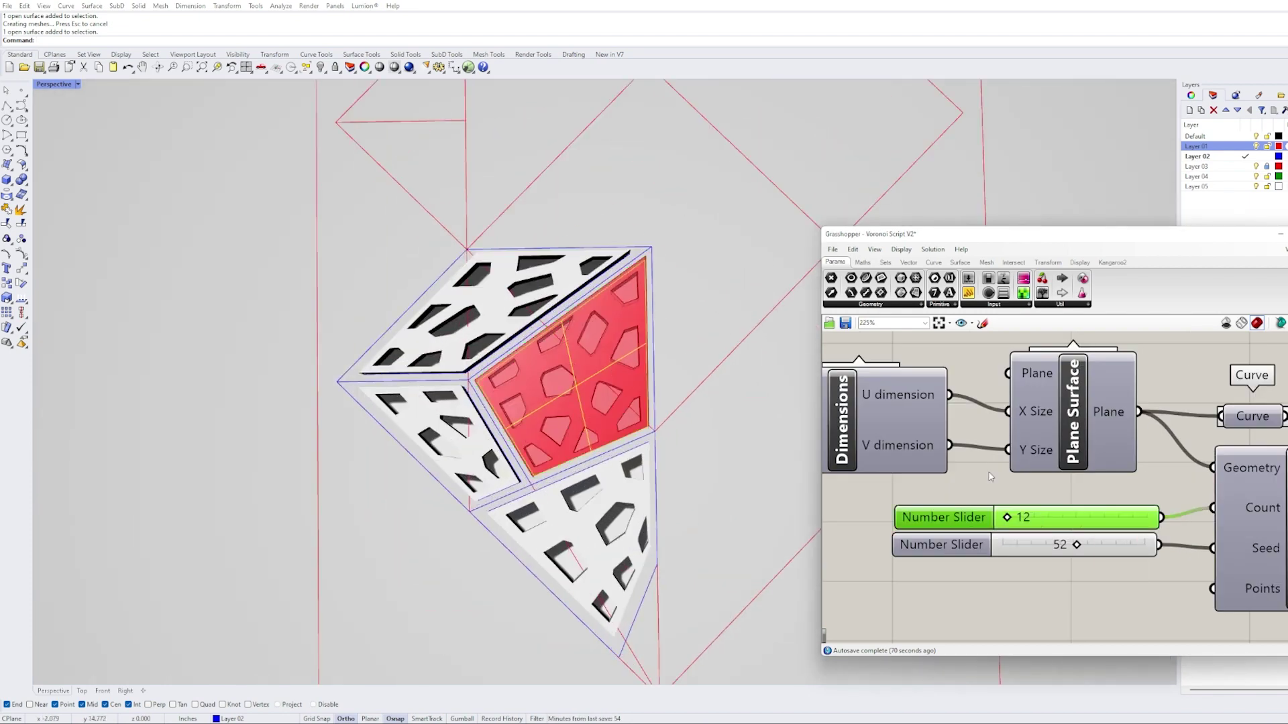
left_click(1075, 547)
scroll(984, 486, "down", 8)
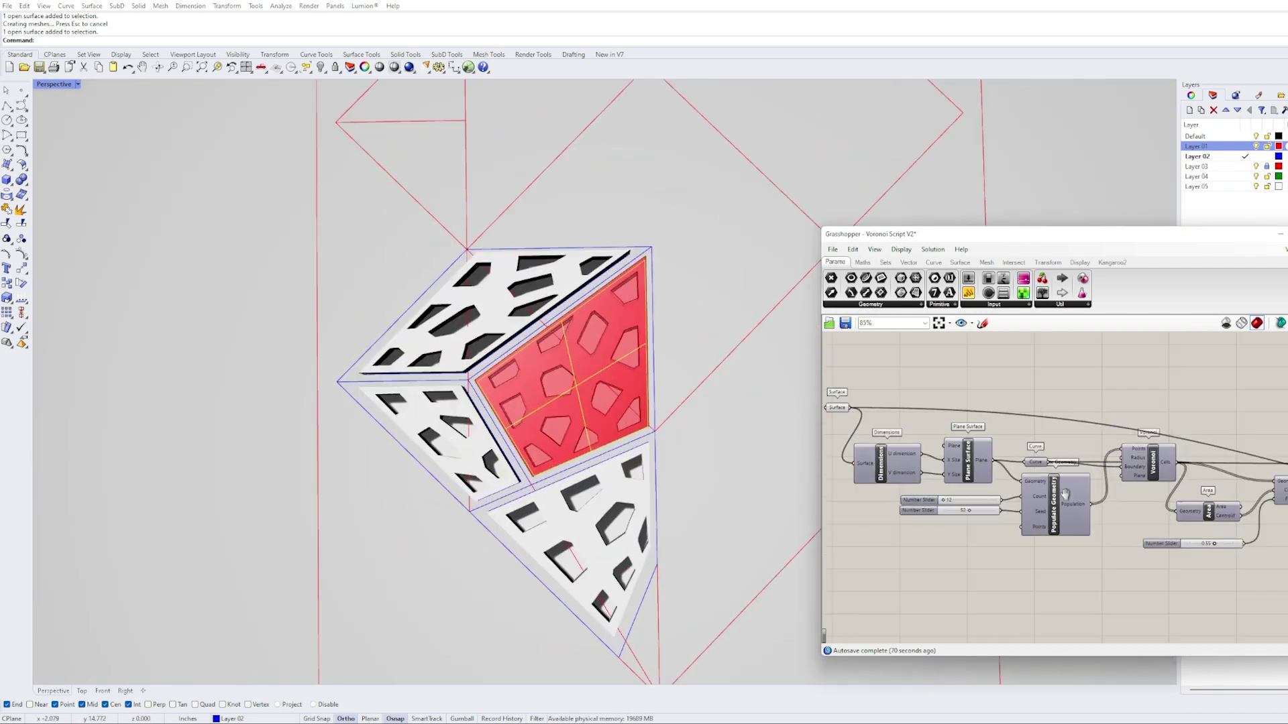
Bake the central panel's Surface Morph geometry into the Rhino model
scroll(984, 486, "up", 4)
left_click(1140, 506)
right_click(1140, 506)
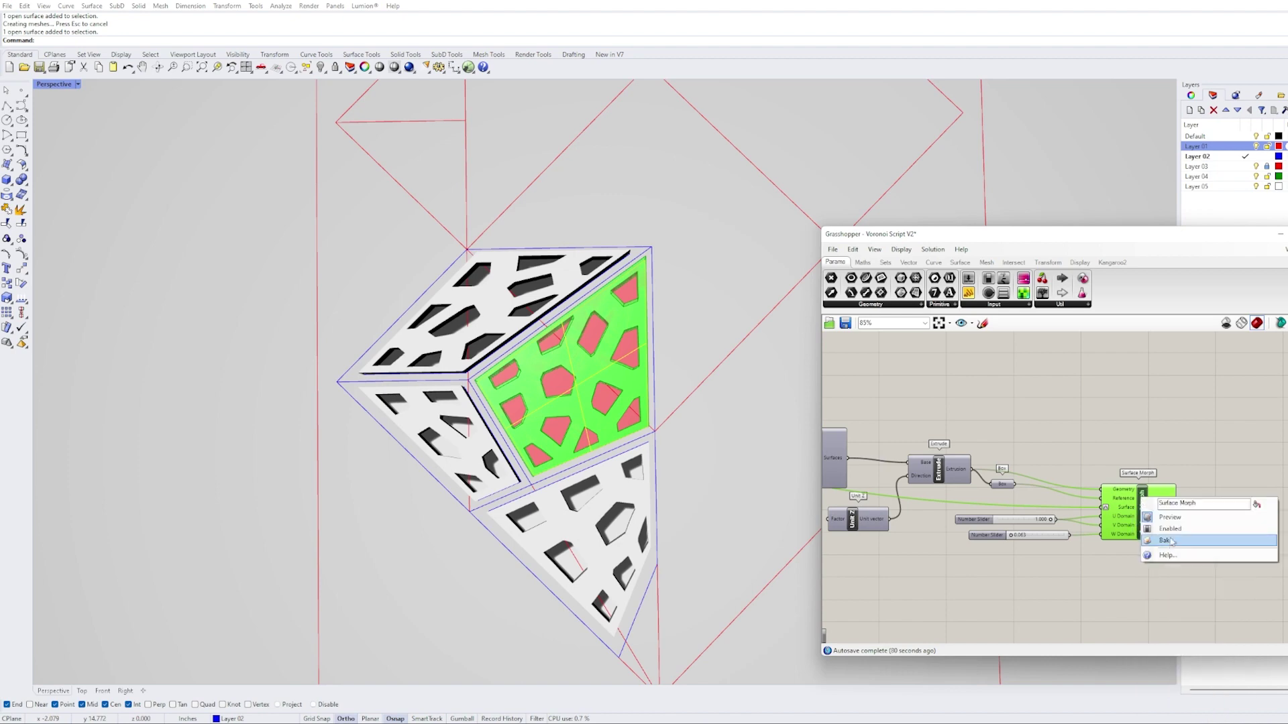
left_click(1167, 530)
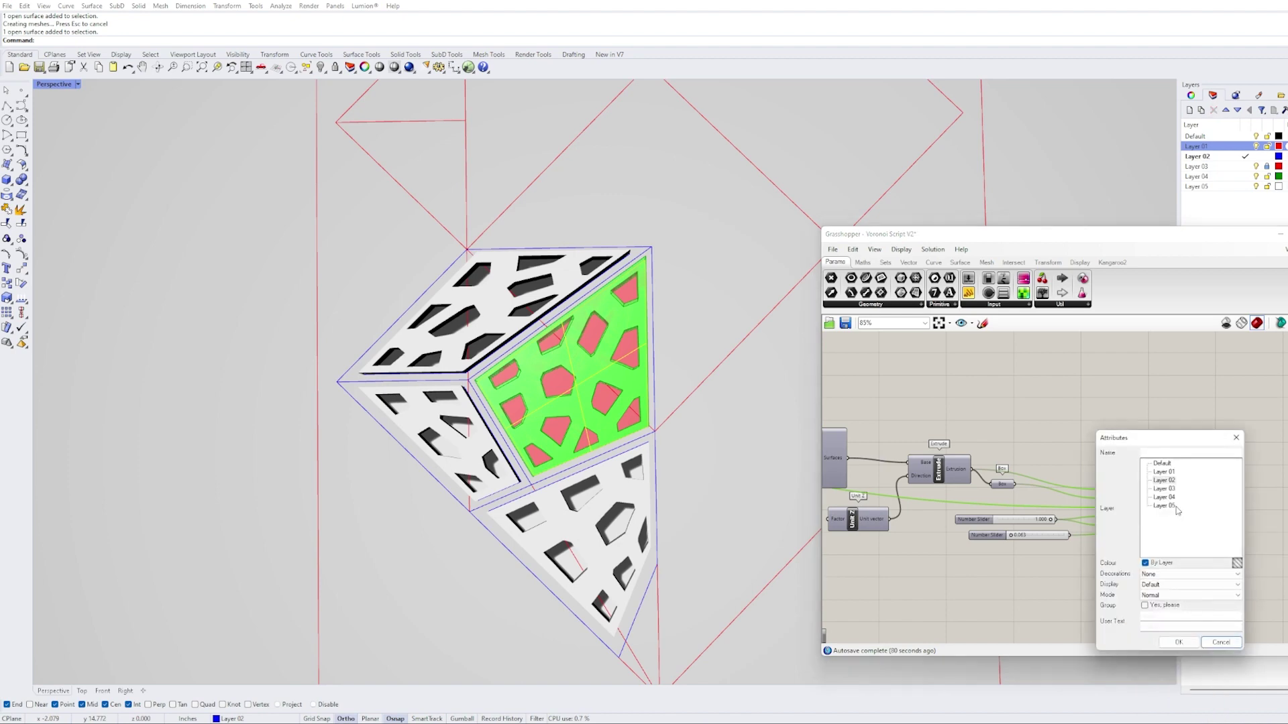
left_click(1179, 642)
Mirror copies of the four Voronoi panels across the vertical axis and of all eight panels across the horizontal axis
mouse_move(536, 415)
right_mouse_down()
mouse_move(416, 408)
mouse_move(610, 382)
mouse_move(538, 421)
right_mouse_up()
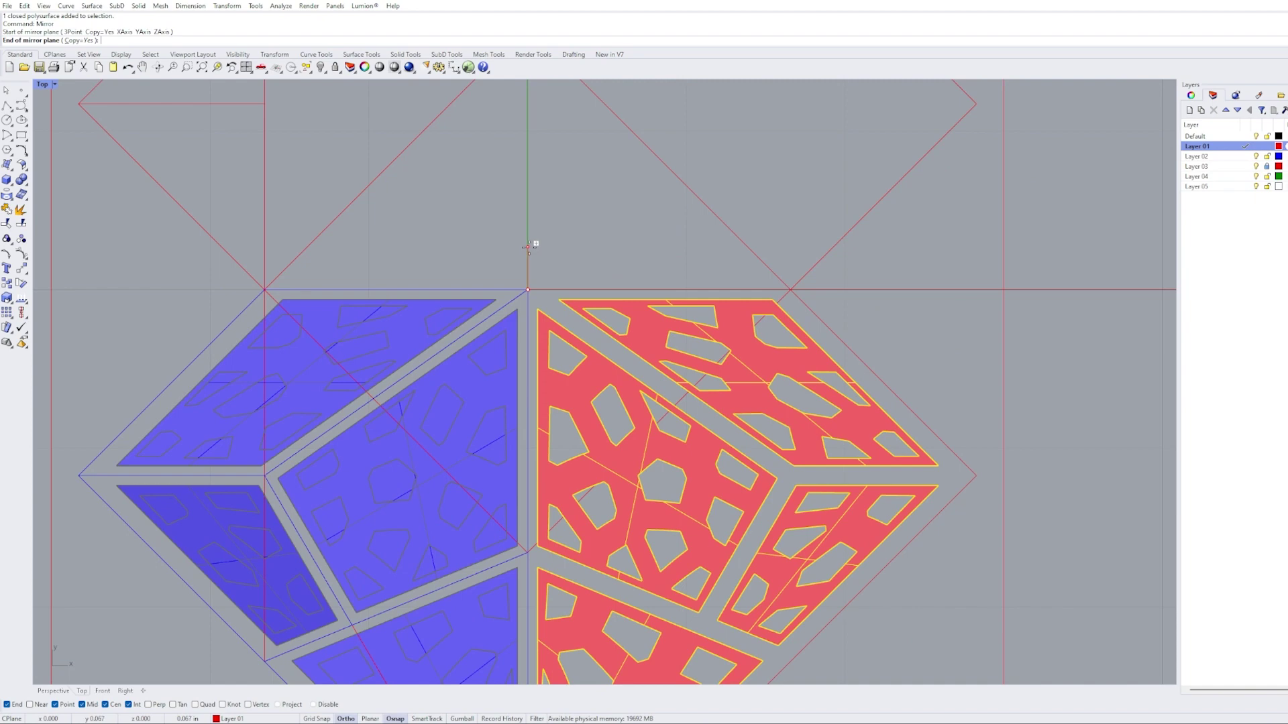
left_click(530, 247)
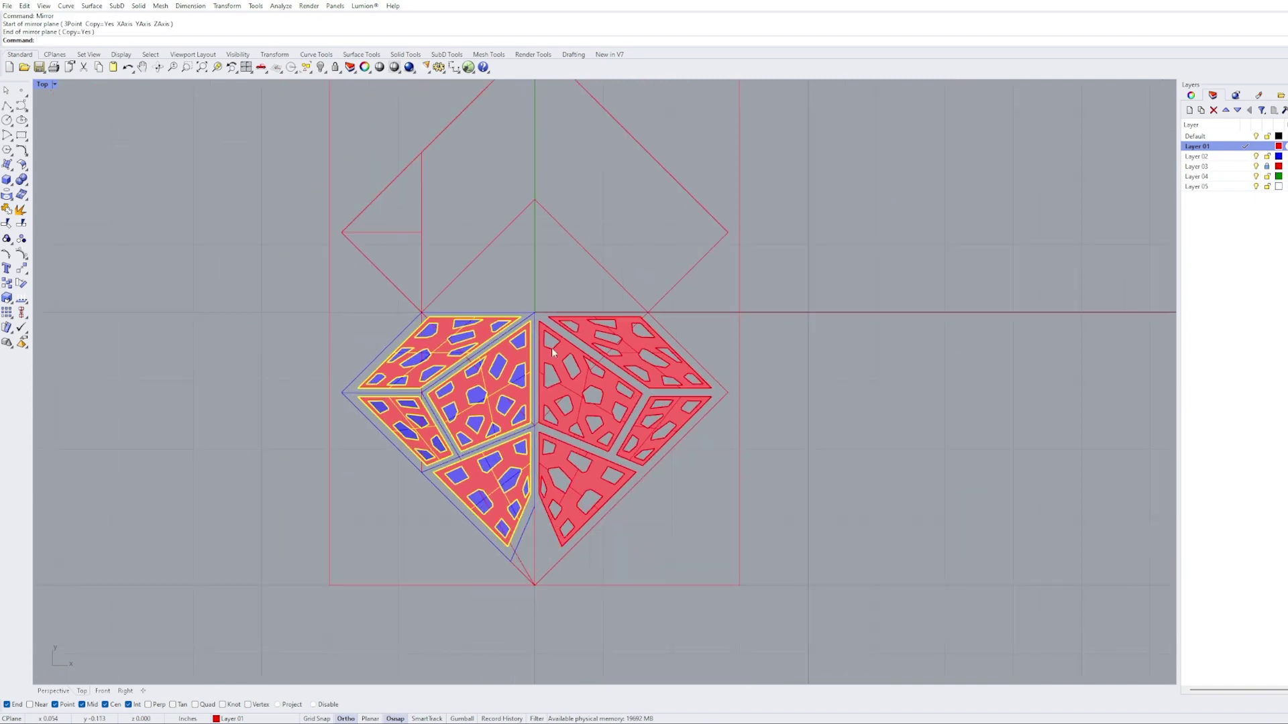
left_click(551, 348, "shift")
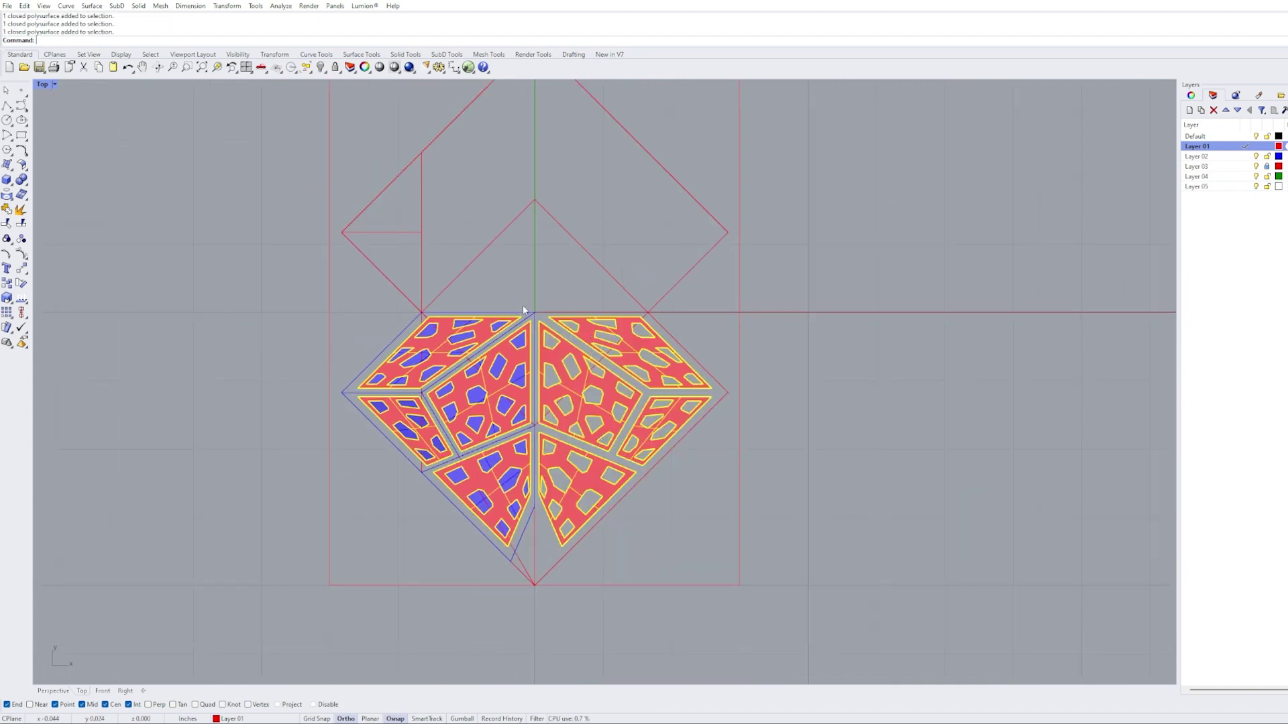
left_click(541, 306)
left_click(906, 293)
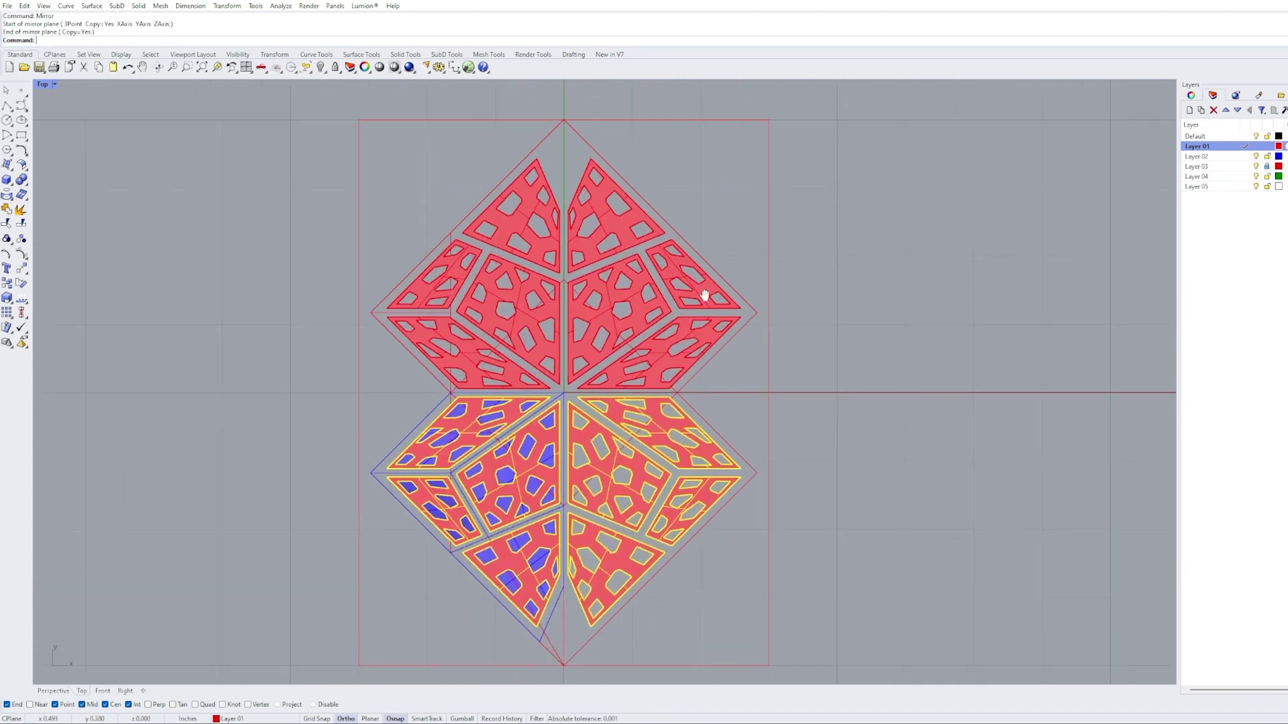
scroll(670, 211, "up", 5)
key("Escape")
scroll(611, 243, "down", 5)
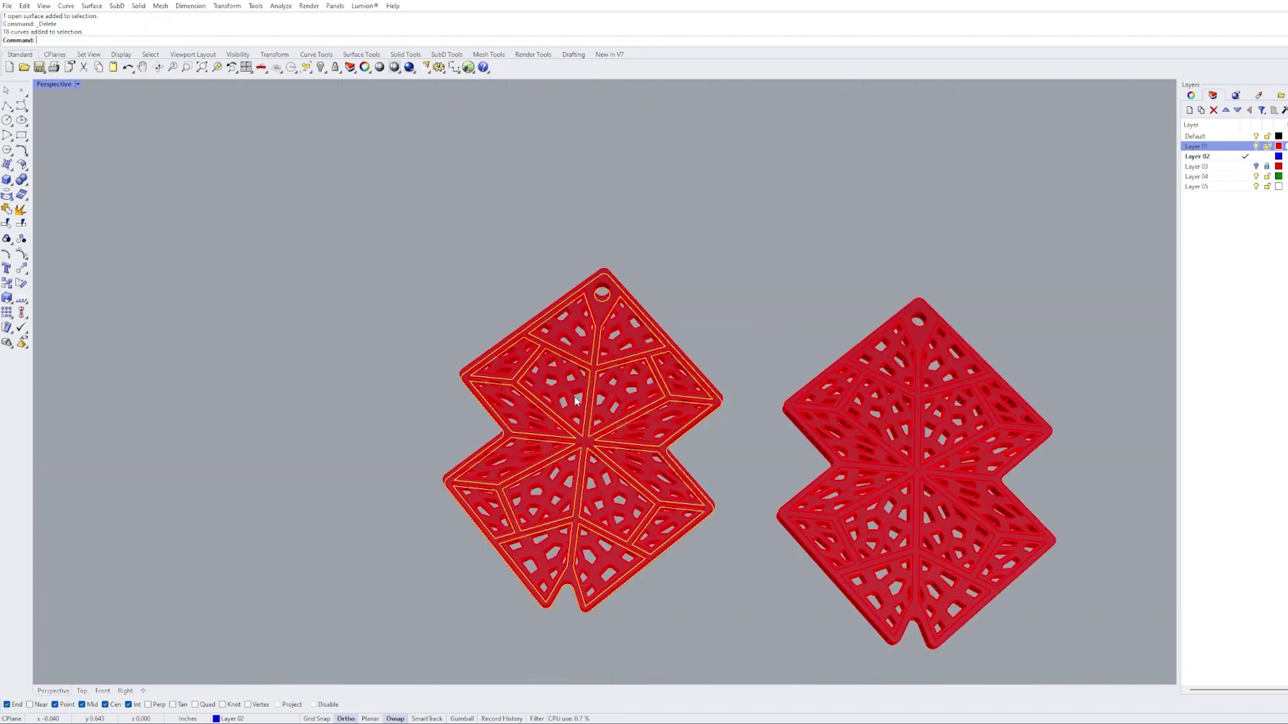
Extrude the selected frame curves of the earring by 1/8 inch as a solid
key("Return")
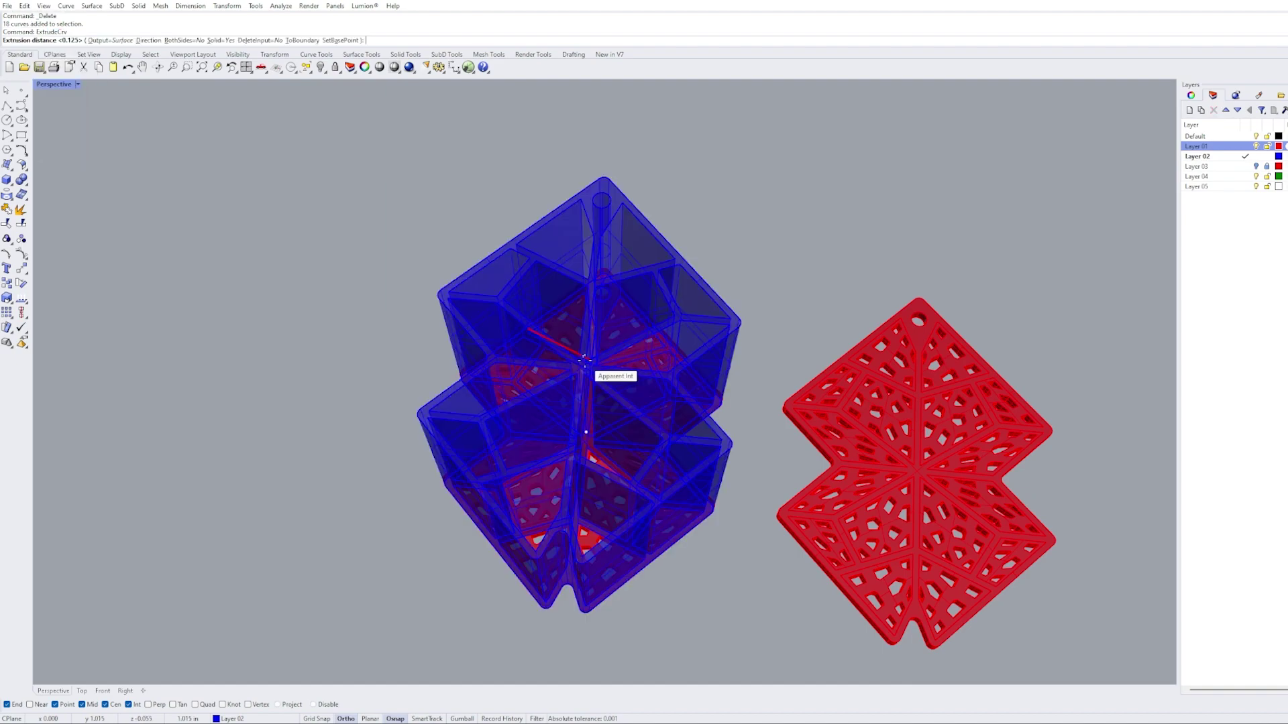
scroll(613, 374, "up", 8)
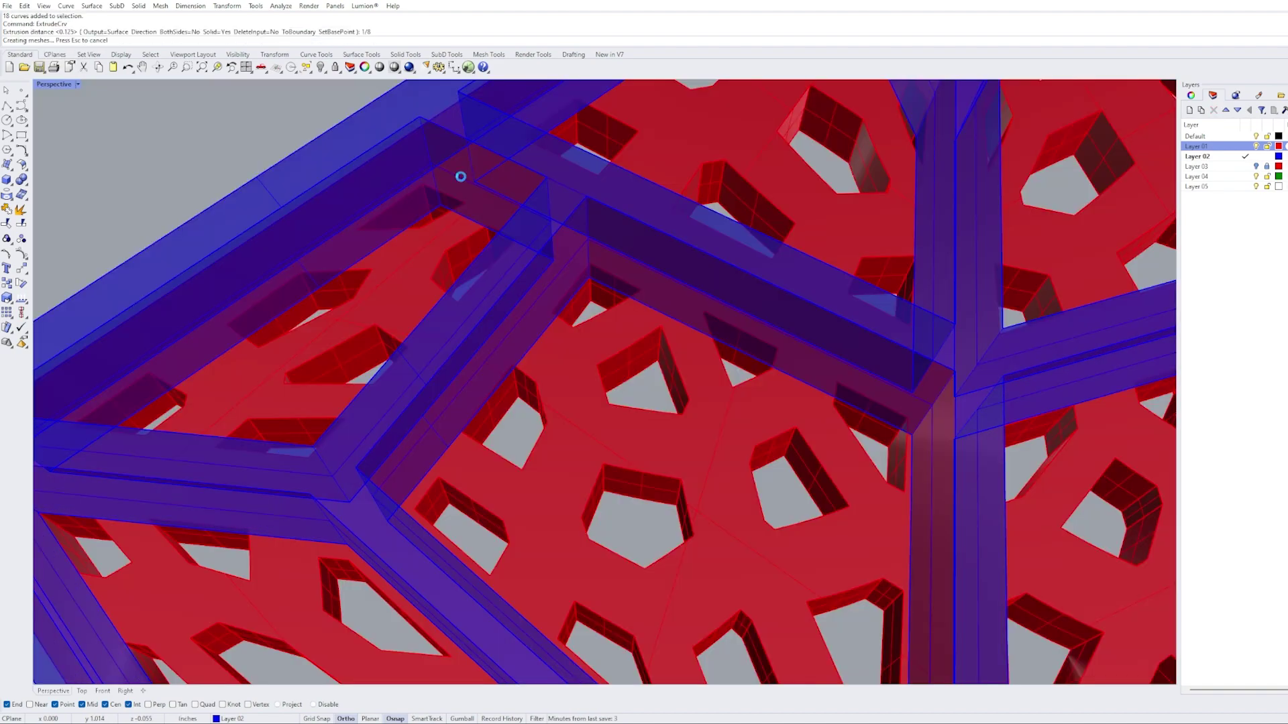
type("1/8")
key("Return")
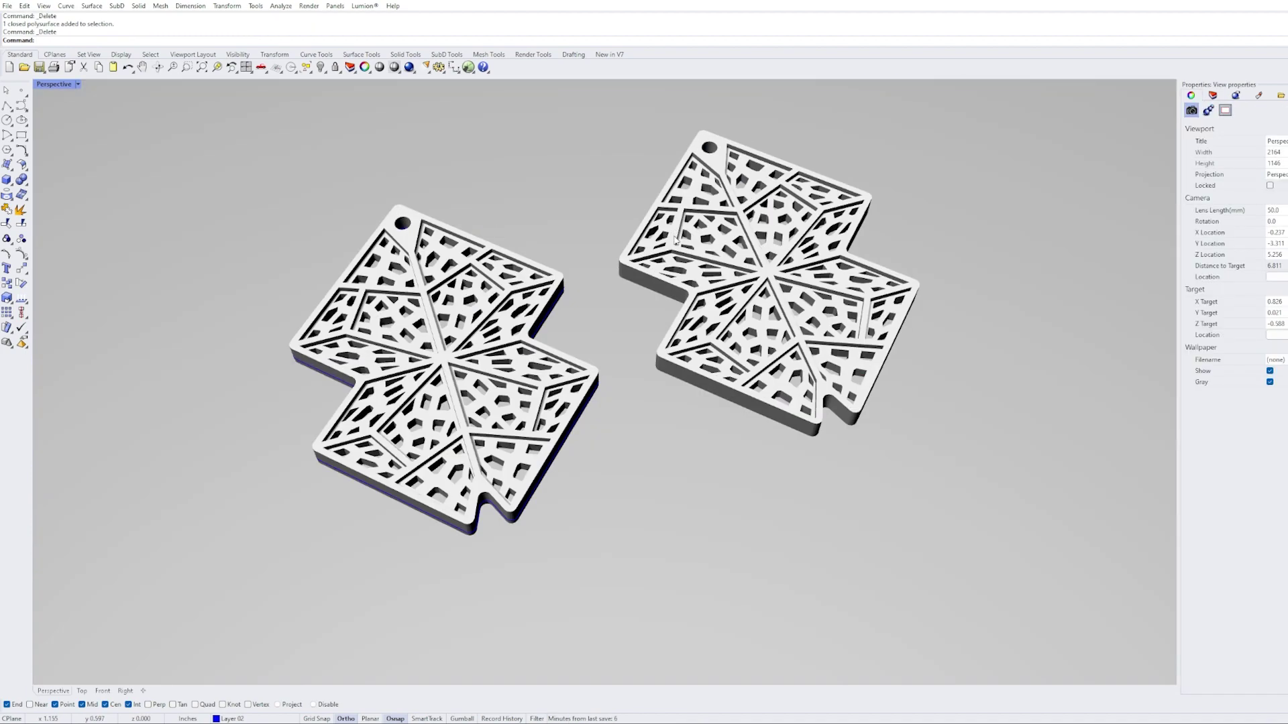
right_click_drag(965, 315, 1017, 340)
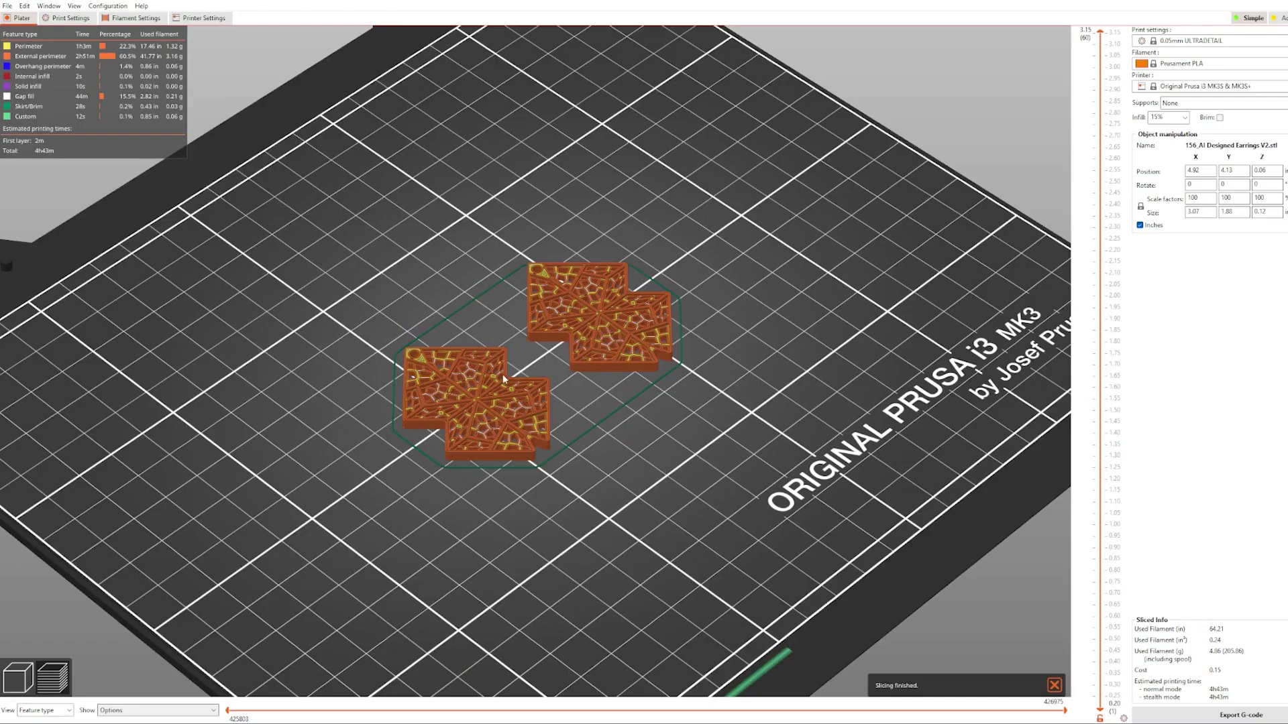
In PrusaSlicer, examine the sliced toolpath preview of both earrings, lowering the visible layers to 0.90 and 0.85 mm
scroll(522, 433, "up", 10)
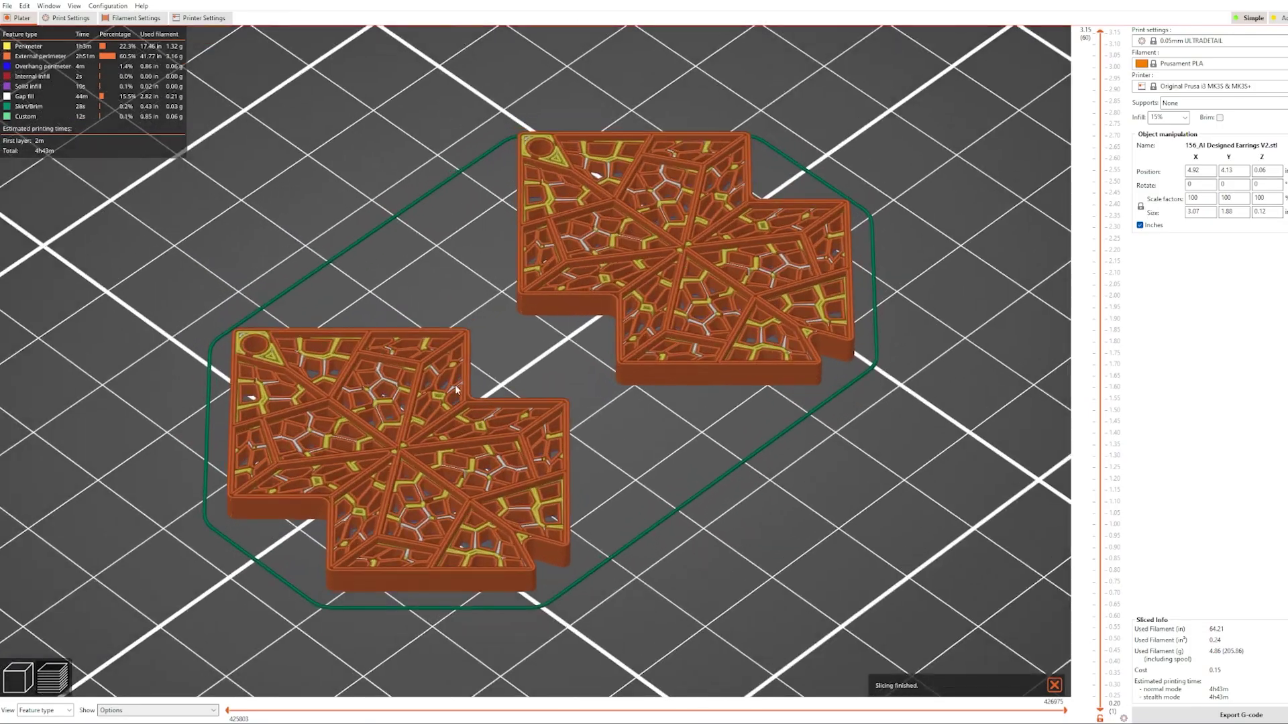
right_click_drag(522, 432, 633, 356)
left_click_drag(633, 357, 575, 265)
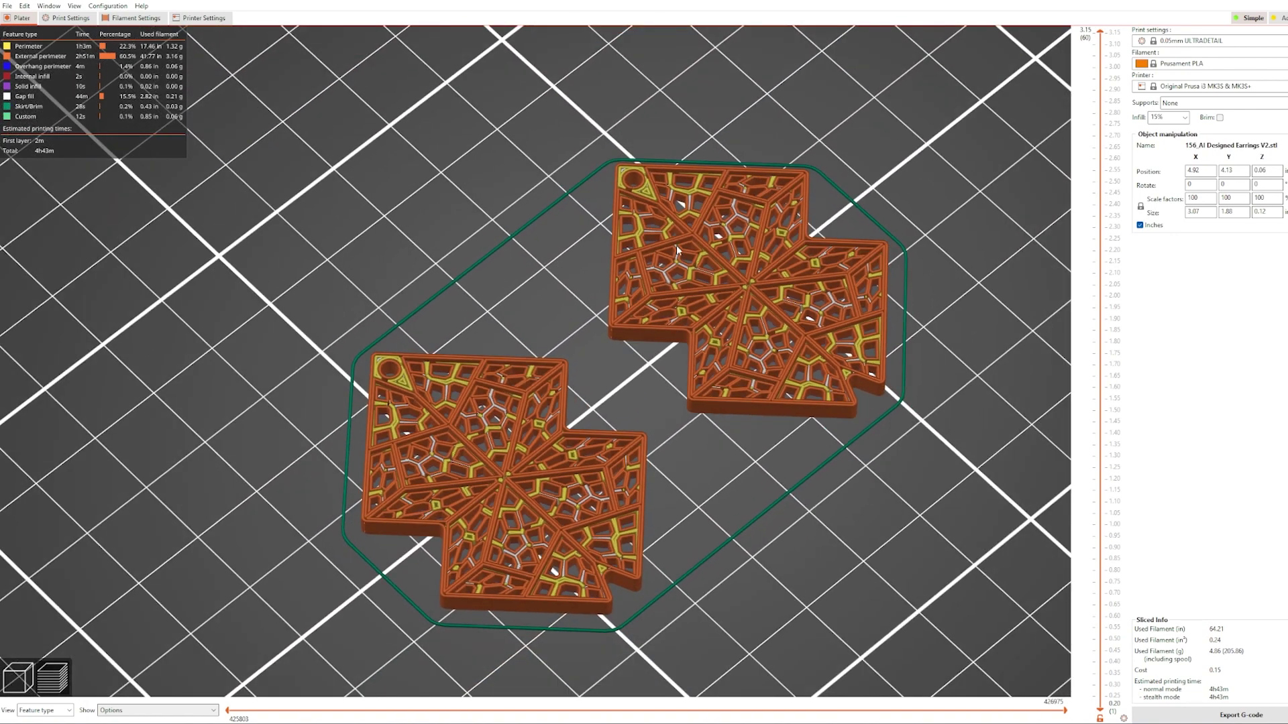
left_click_drag(1101, 34, 1116, 599)
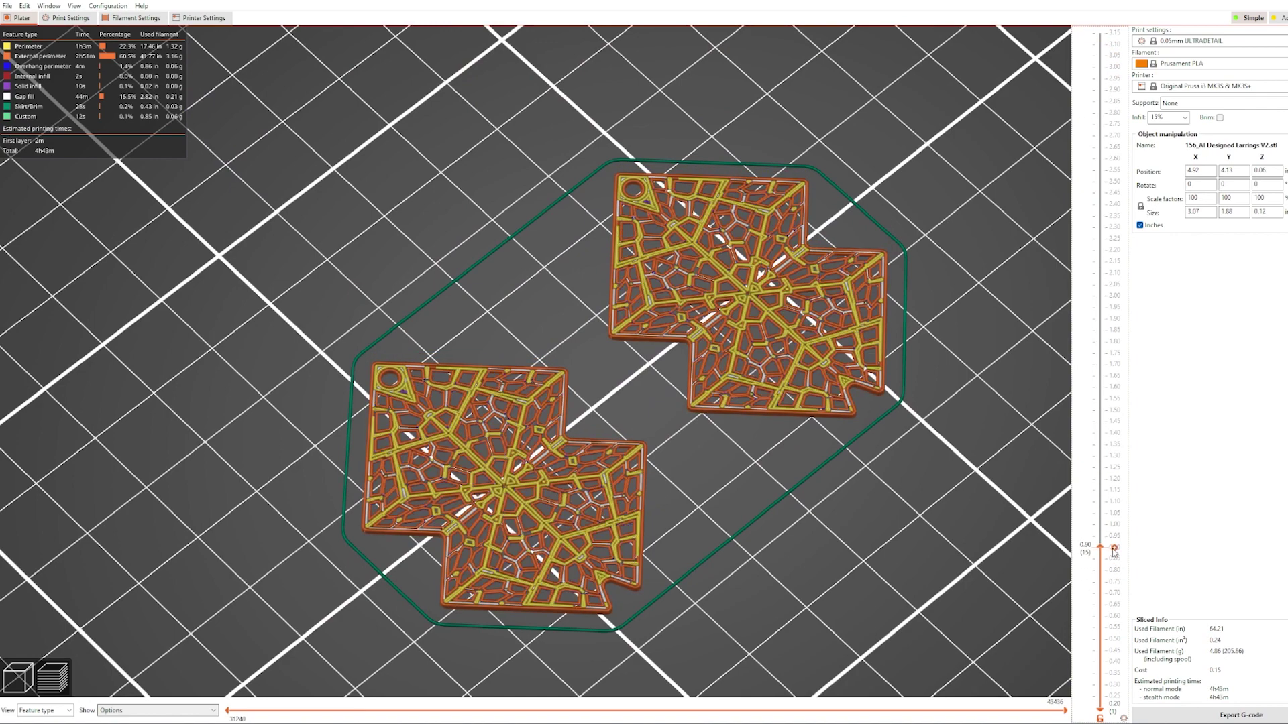
left_click_drag(1110, 553, 1111, 563)
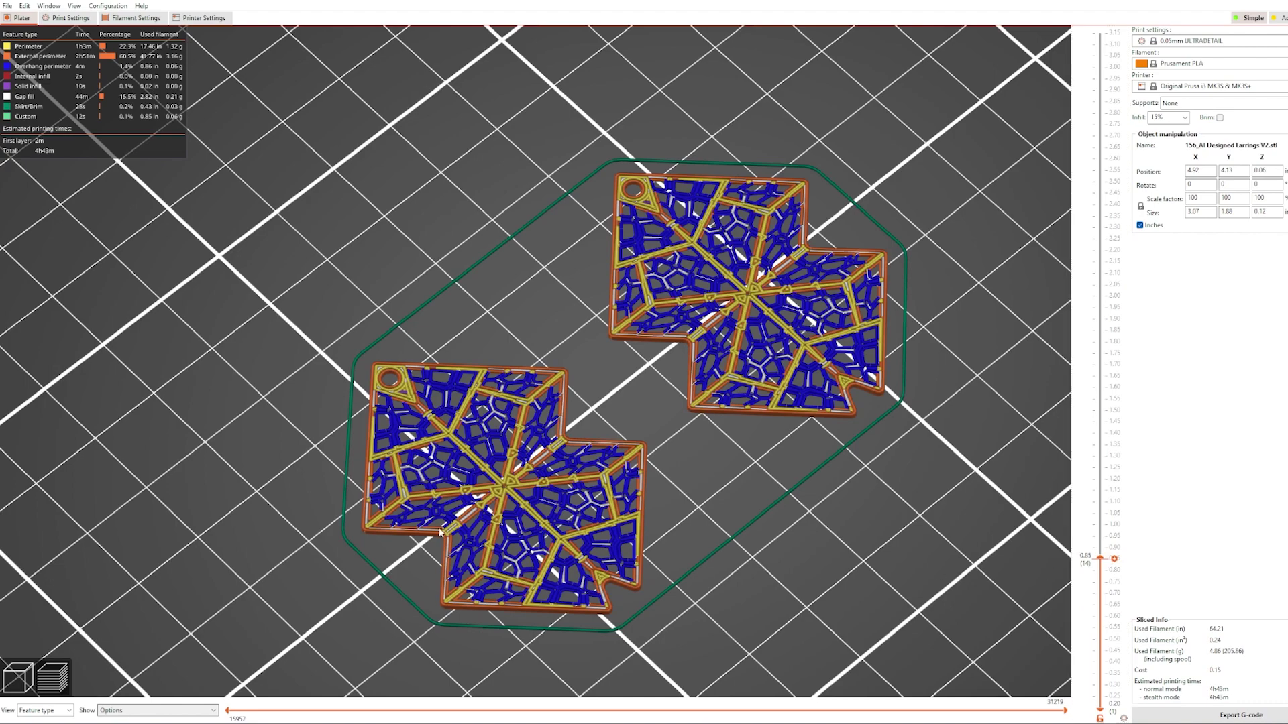
scroll(446, 530, "up", 5)
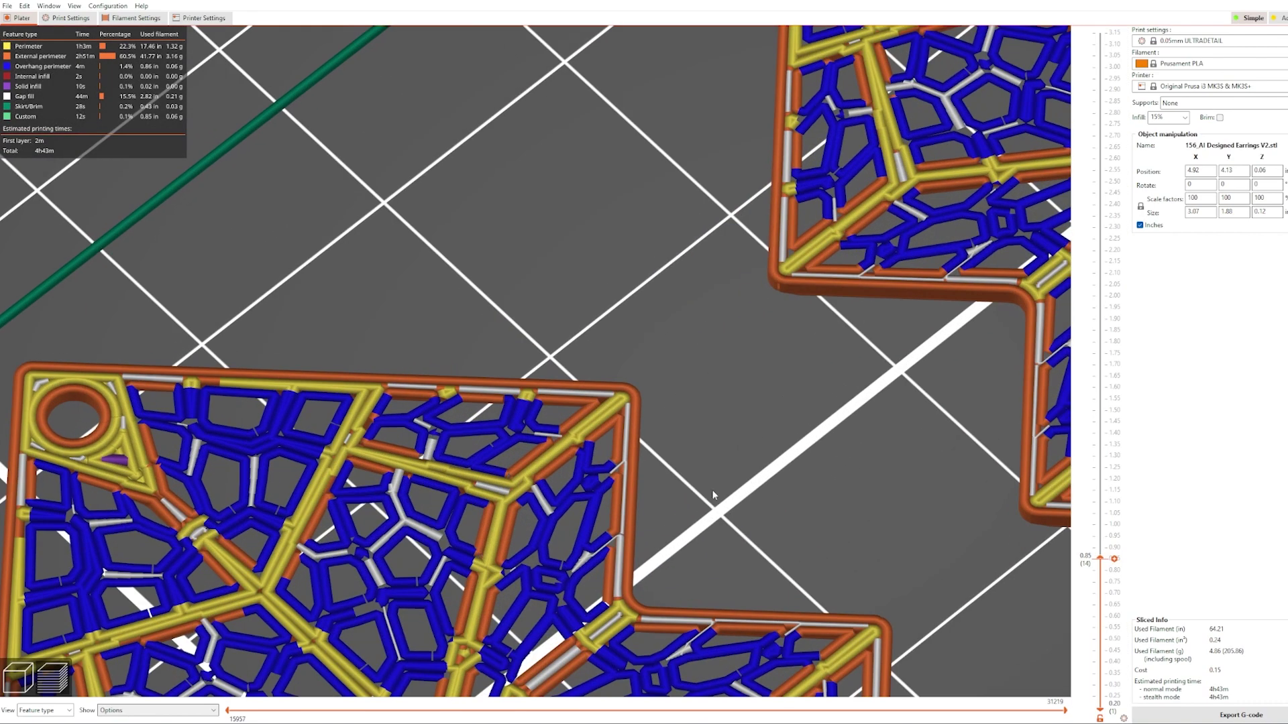
scroll(436, 342, "down", 8)
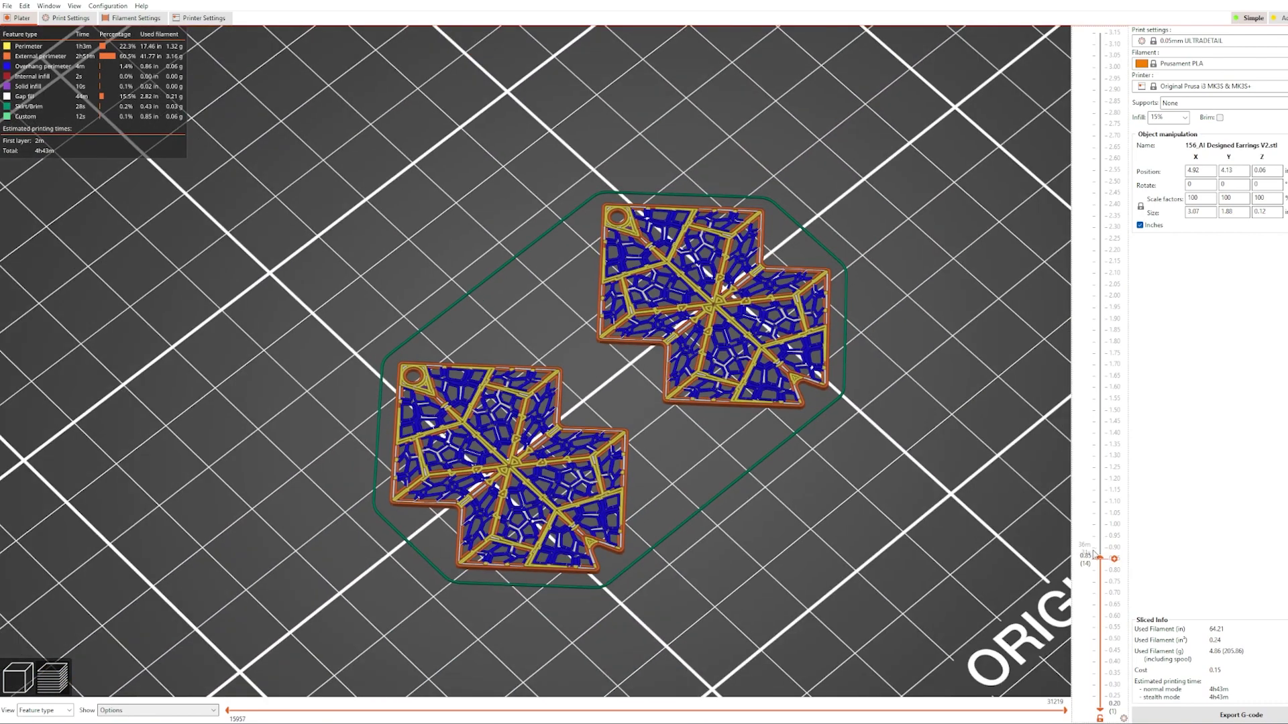